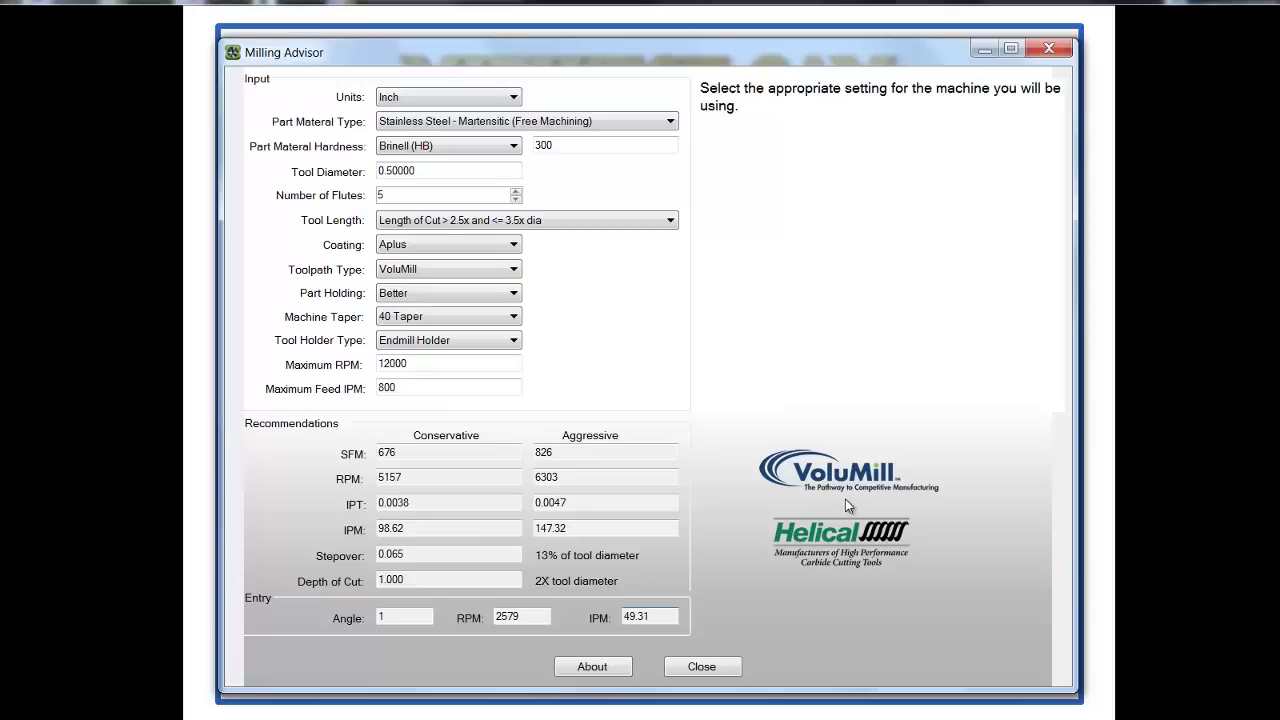
# Keep Stainless Steel - Martensitic (Free Machining), the current tool size, Better part holding and 40 Taper in the Milling Advisor.
pyautogui.click(657, 122)
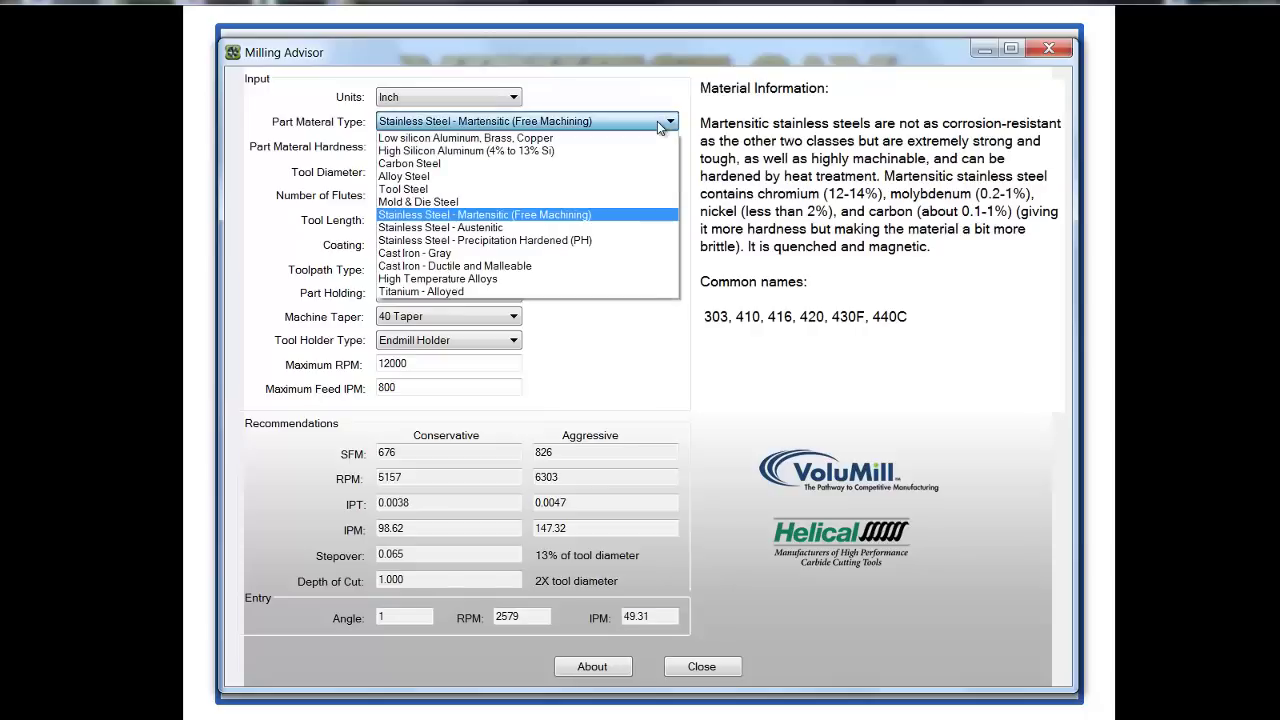
pyautogui.click(543, 214)
pyautogui.click(432, 174)
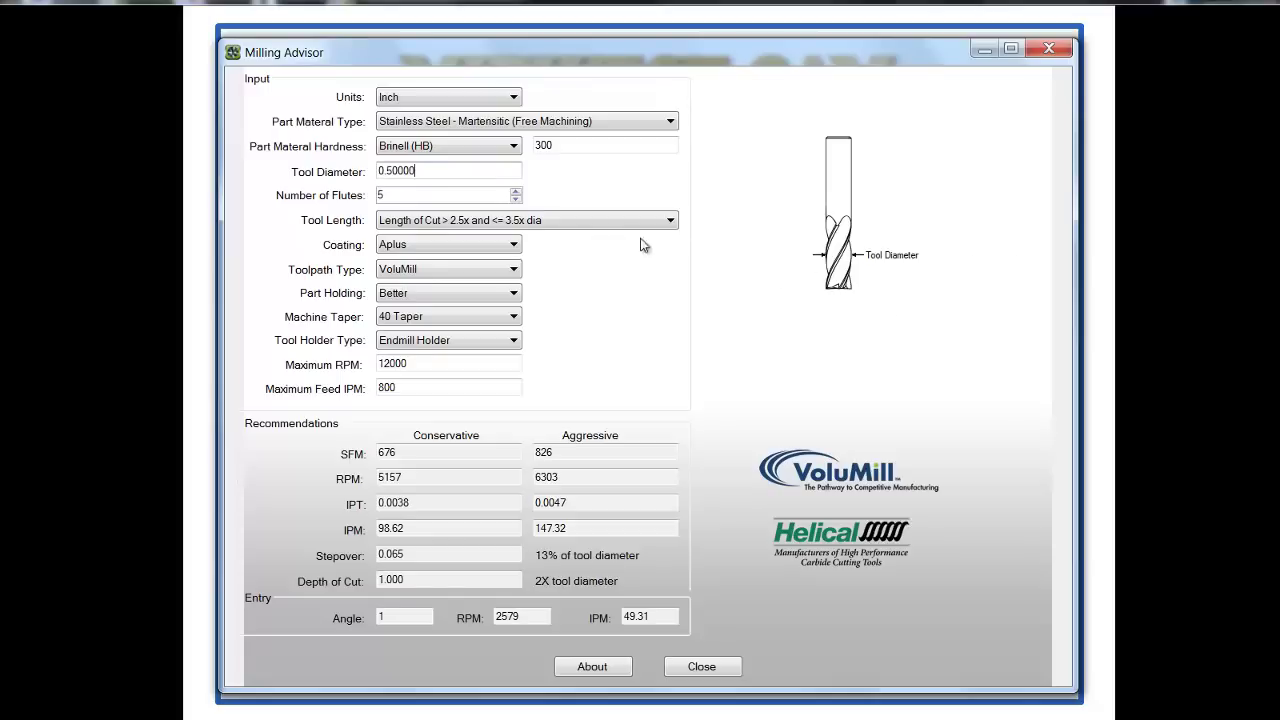
pyautogui.click(569, 219)
pyautogui.click(569, 219)
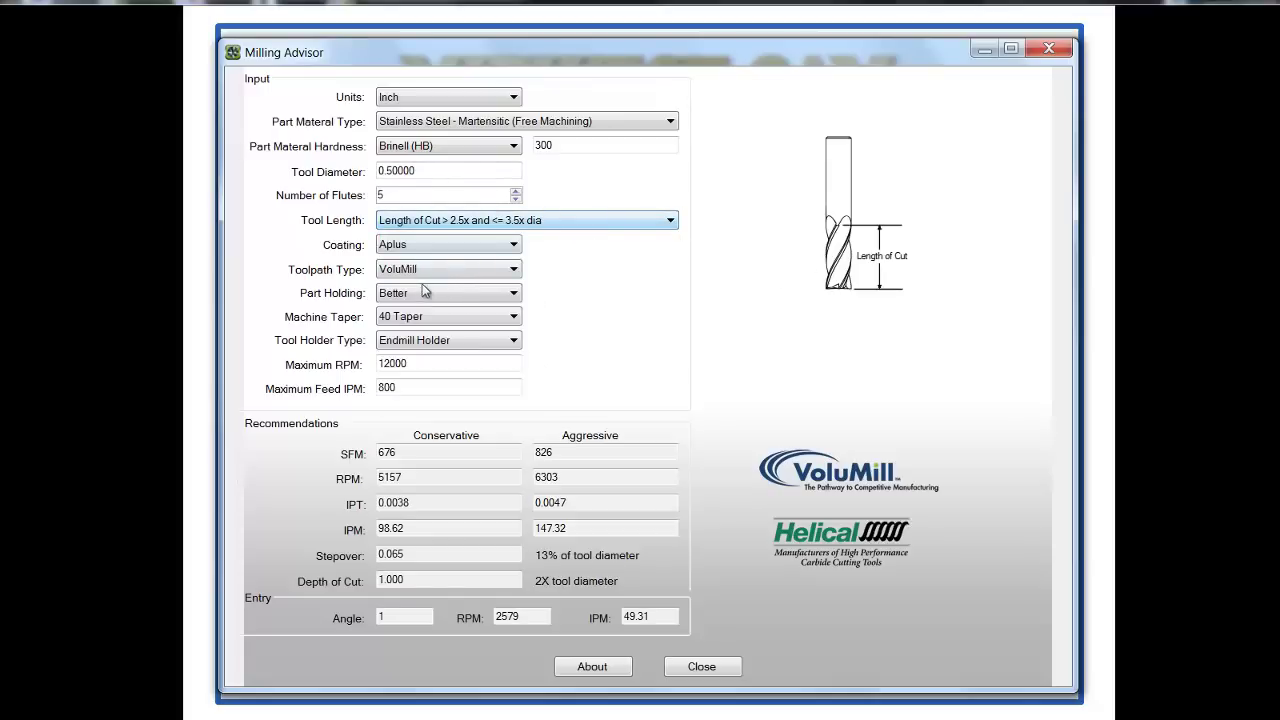
pyautogui.click(422, 294)
pyautogui.click(428, 318)
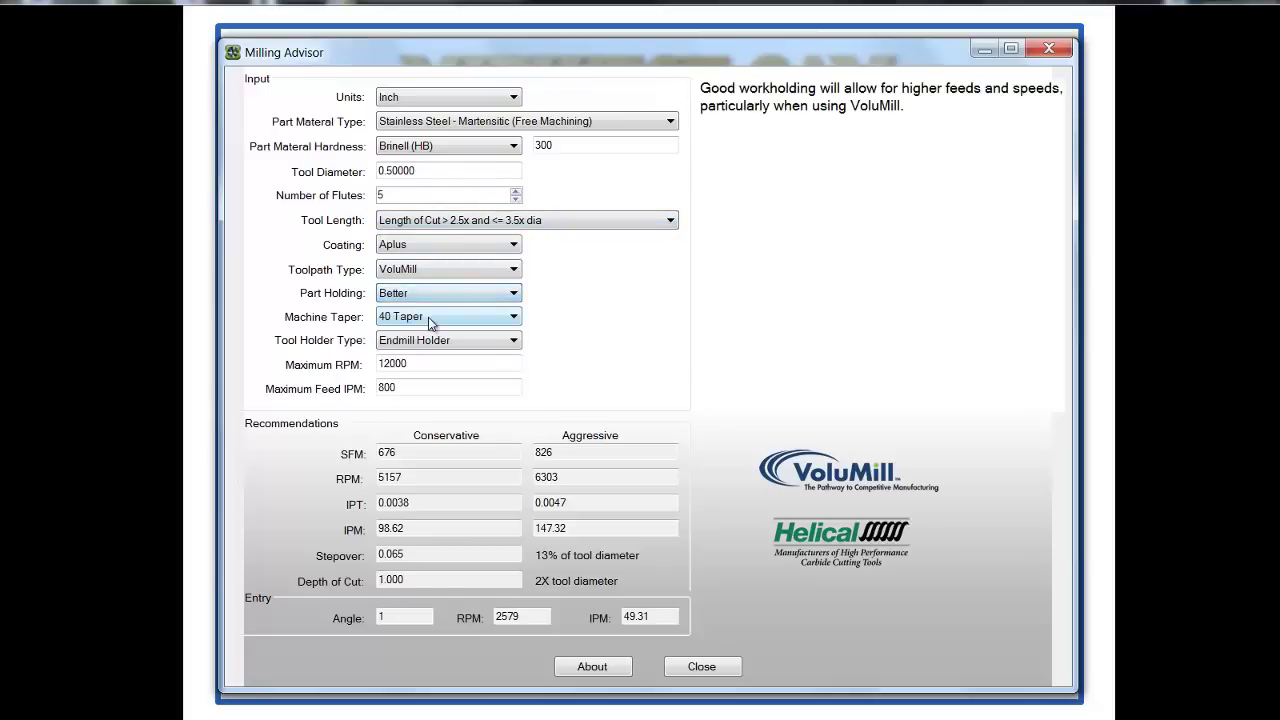
pyautogui.click(428, 317)
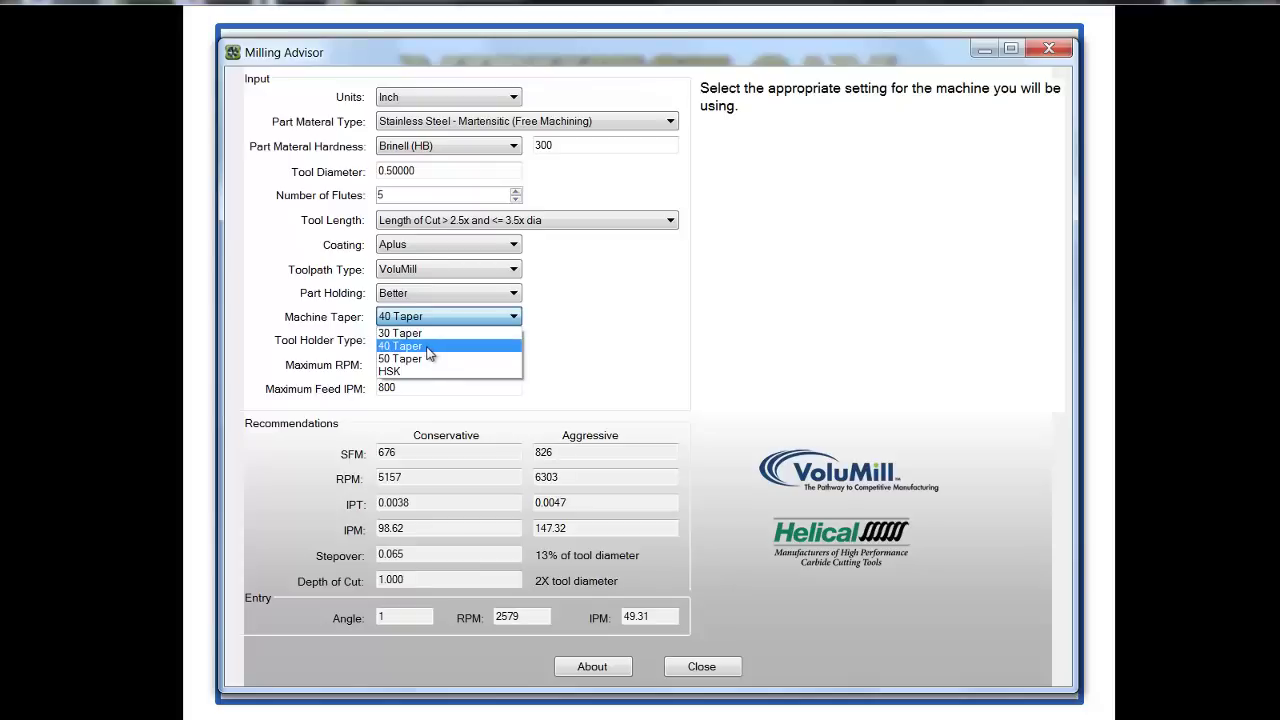
pyautogui.click(432, 345)
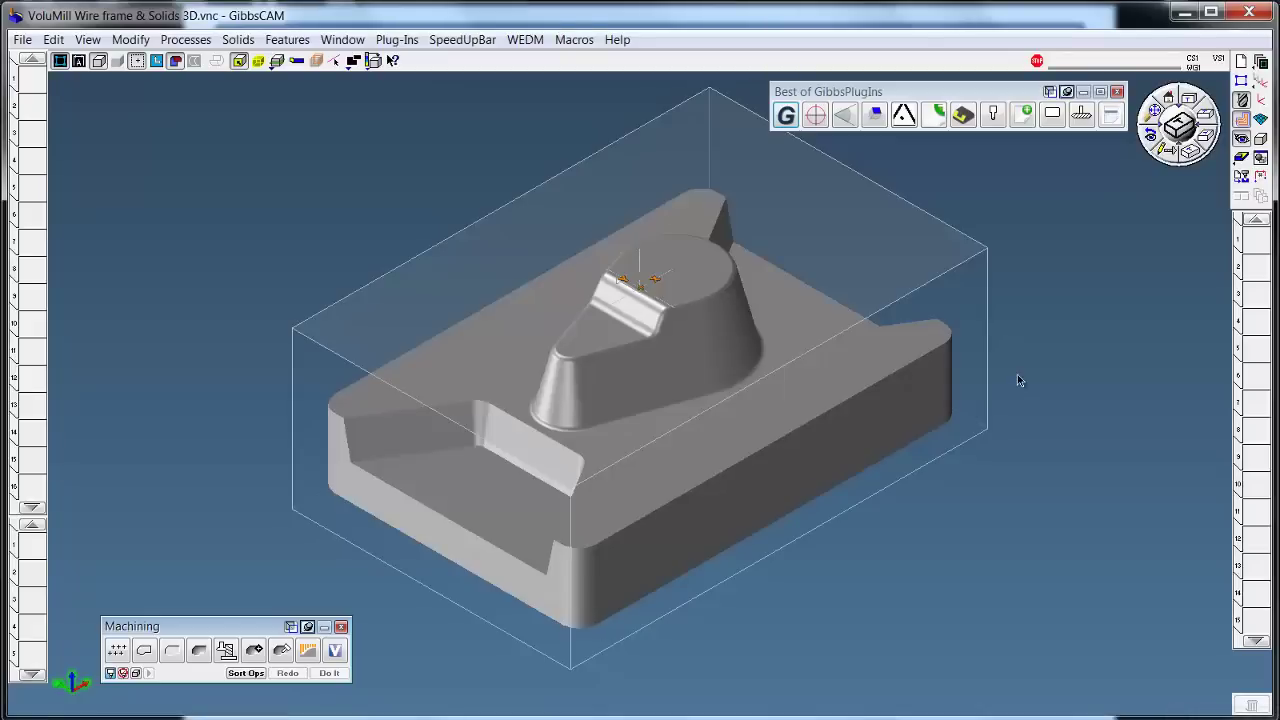
# Extract wireframe edge curves from the part solid, including the boss base loop.
pyautogui.moveTo(1101, 217); pyautogui.dragTo(852, 340, button='middle')
pyautogui.moveTo(797, 388); pyautogui.dragTo(835, 386, button='middle')
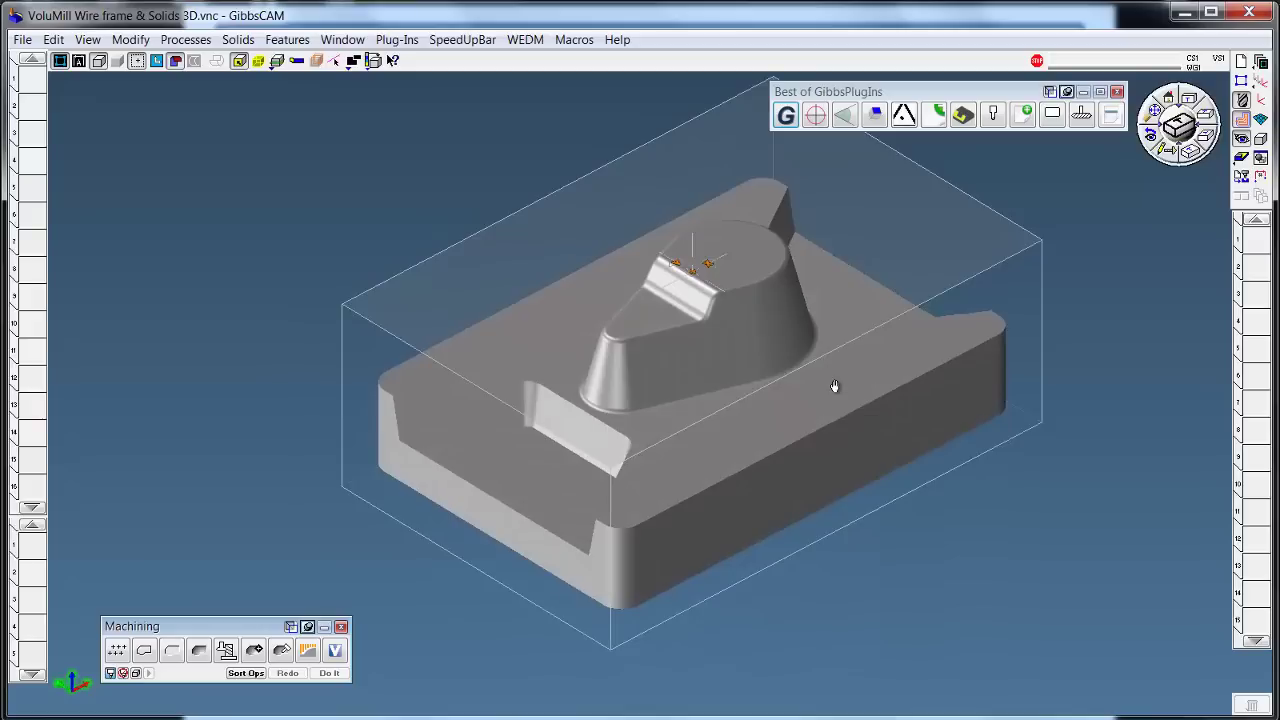
pyautogui.click(242, 63)
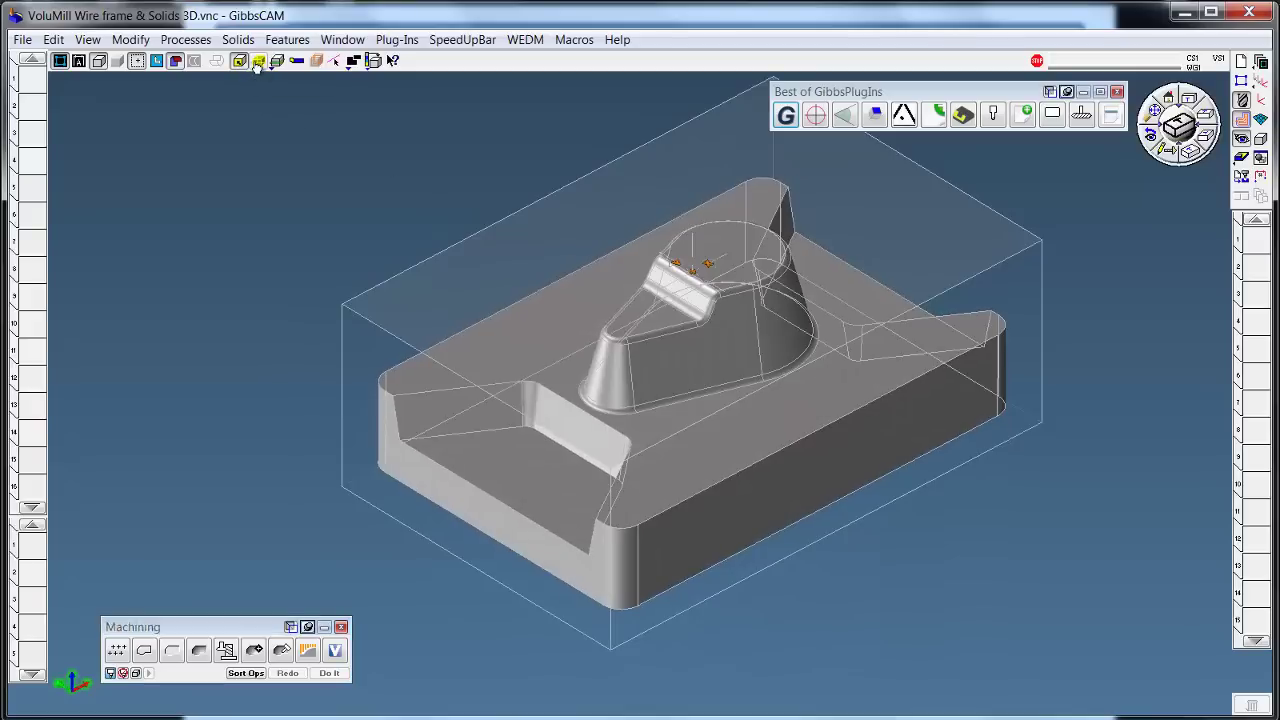
pyautogui.click(414, 488)
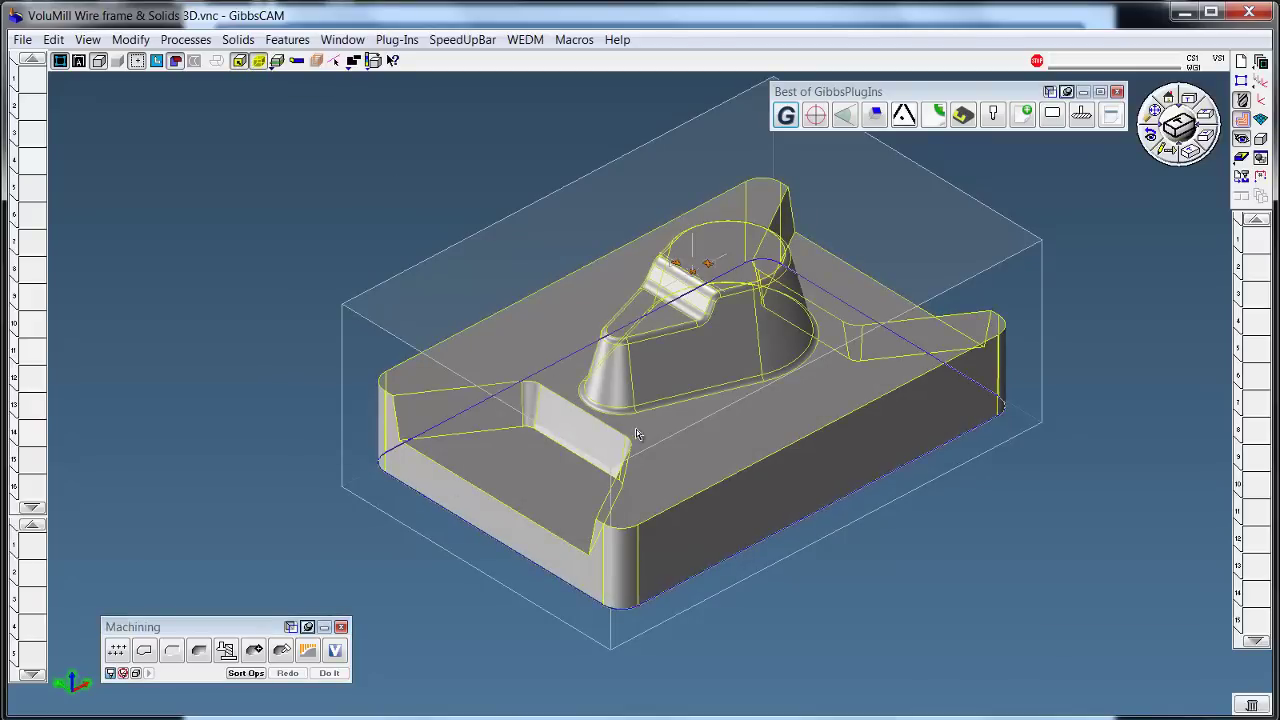
pyautogui.click(668, 412)
pyautogui.rightClick(668, 412)
pyautogui.click(700, 411)
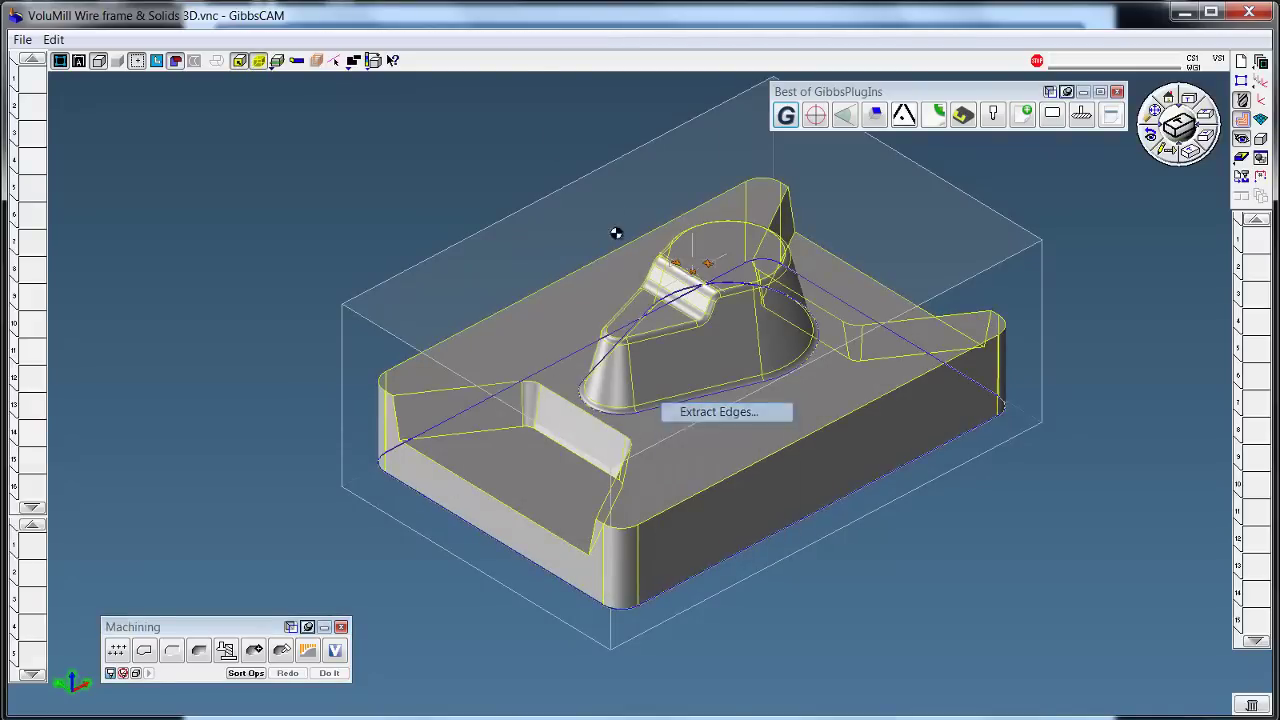
pyautogui.press('Return')
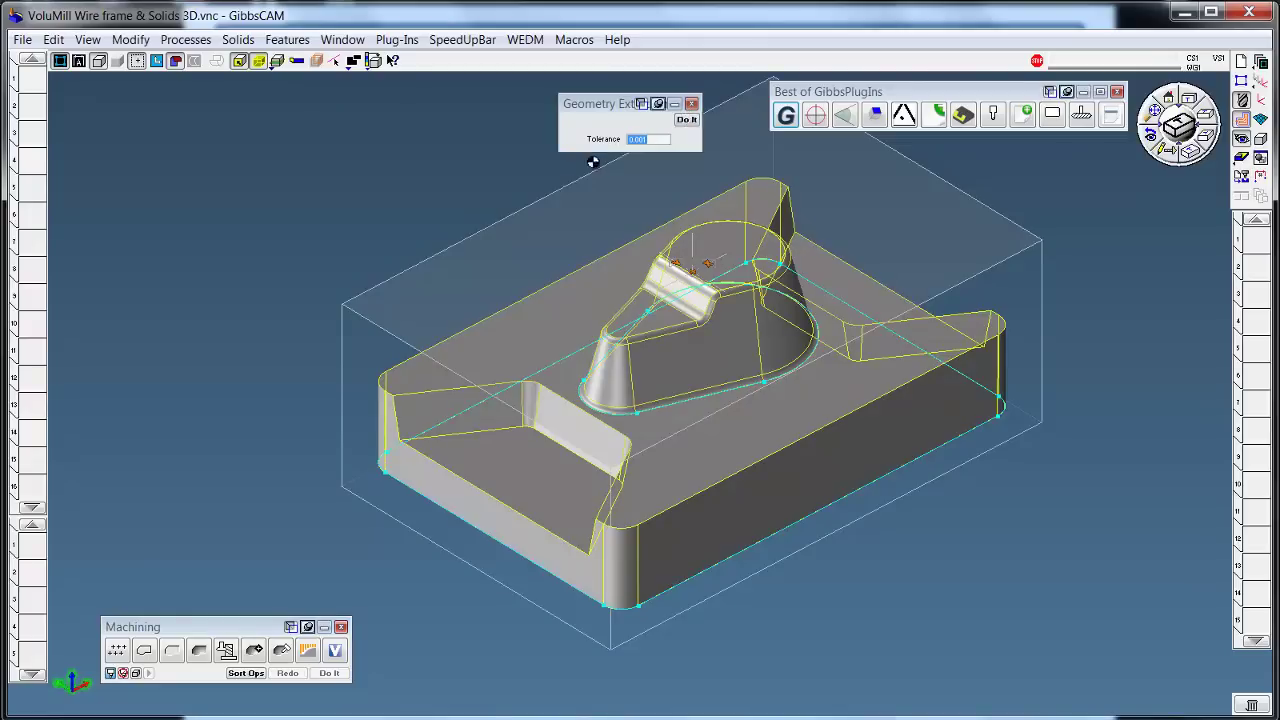
# Create a 6 × 4 × 2.25 cuboid stock block around the part and extract its edges.
pyautogui.click(1260, 139)
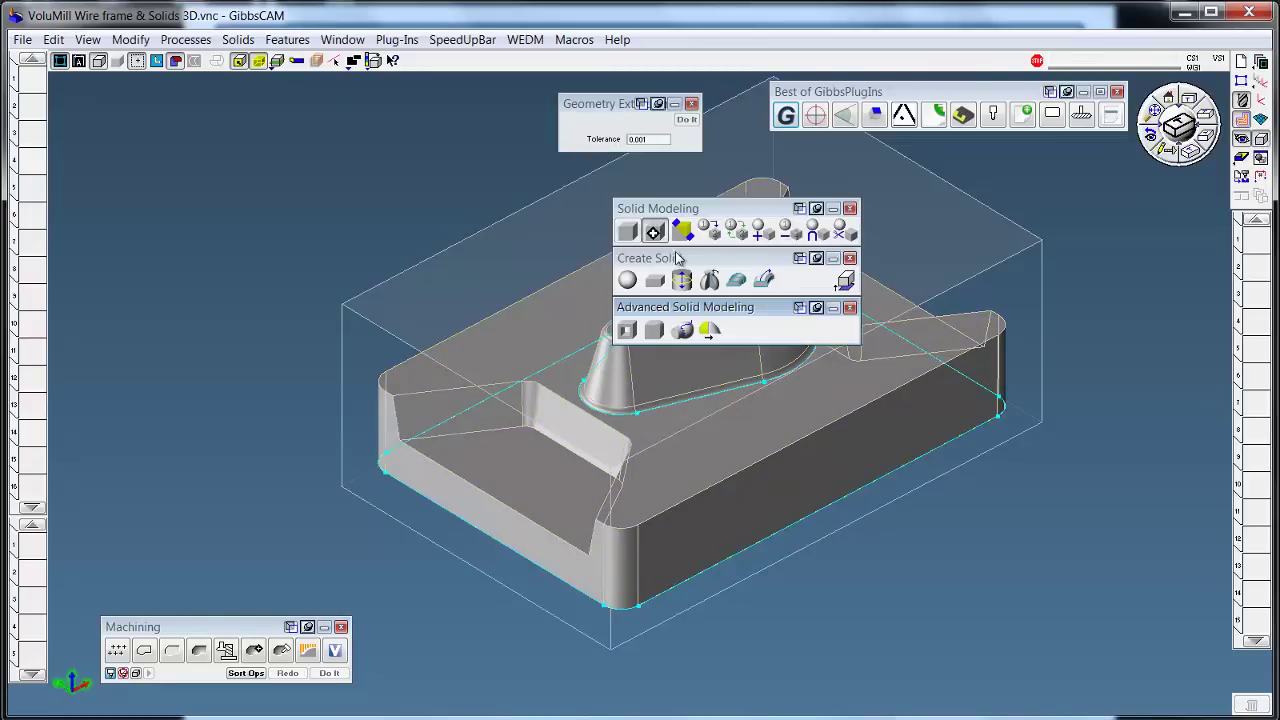
pyautogui.click(654, 280)
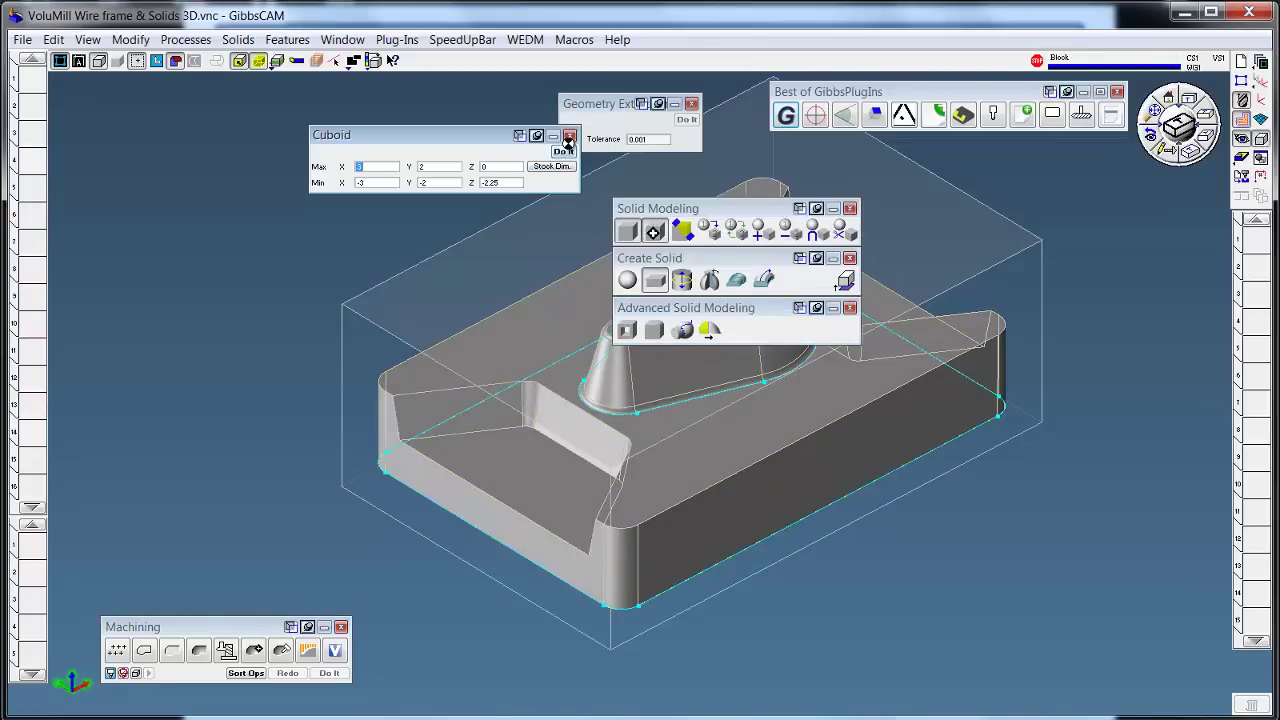
pyautogui.click(563, 151)
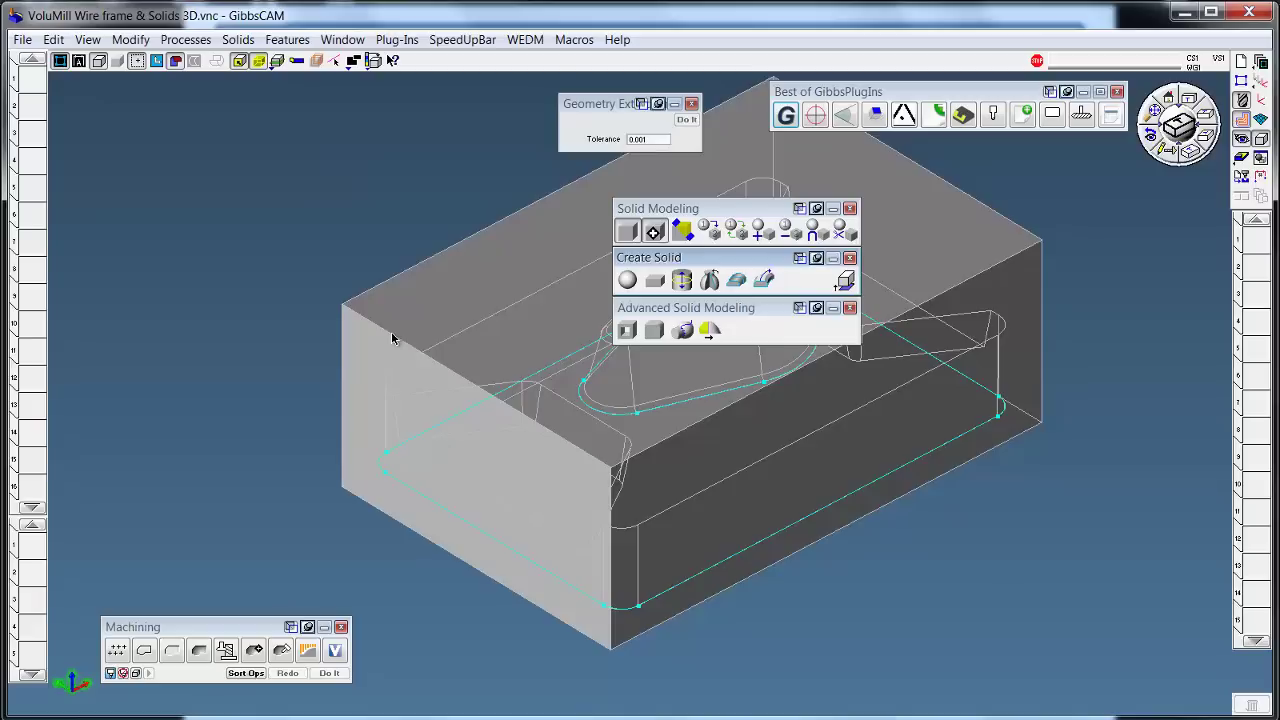
pyautogui.click(392, 338)
pyautogui.click(686, 119)
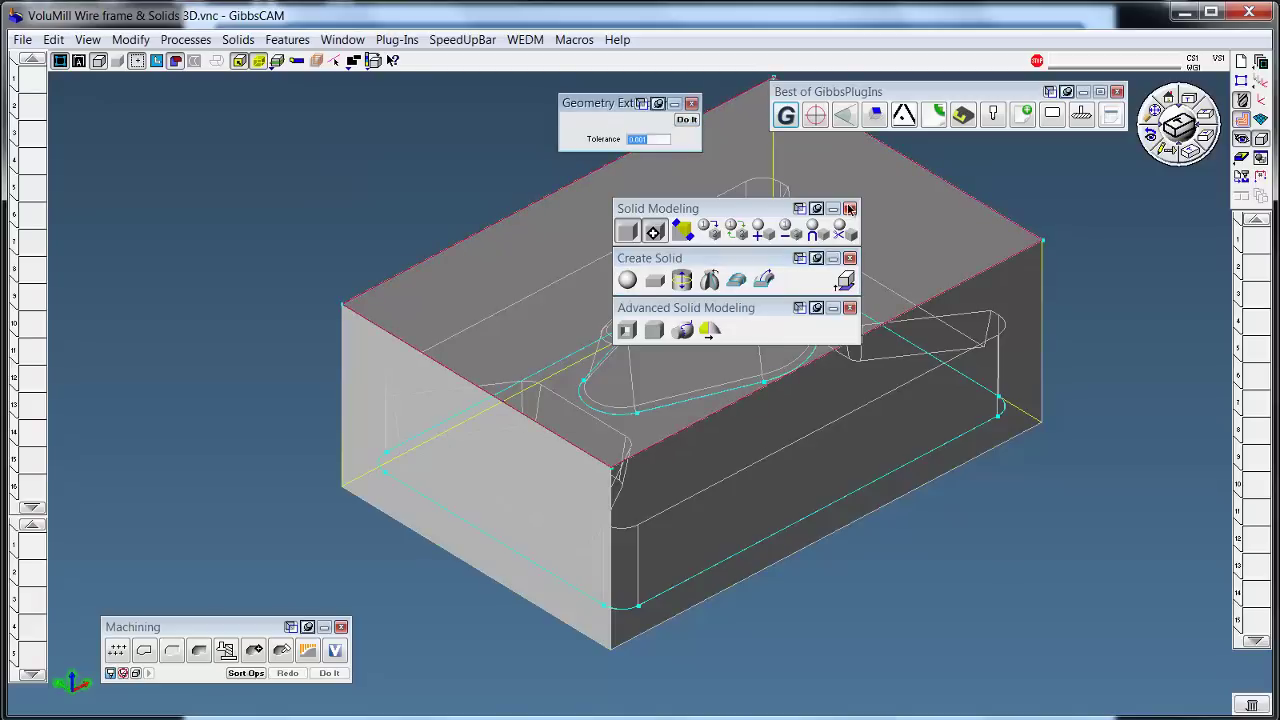
pyautogui.click(667, 168)
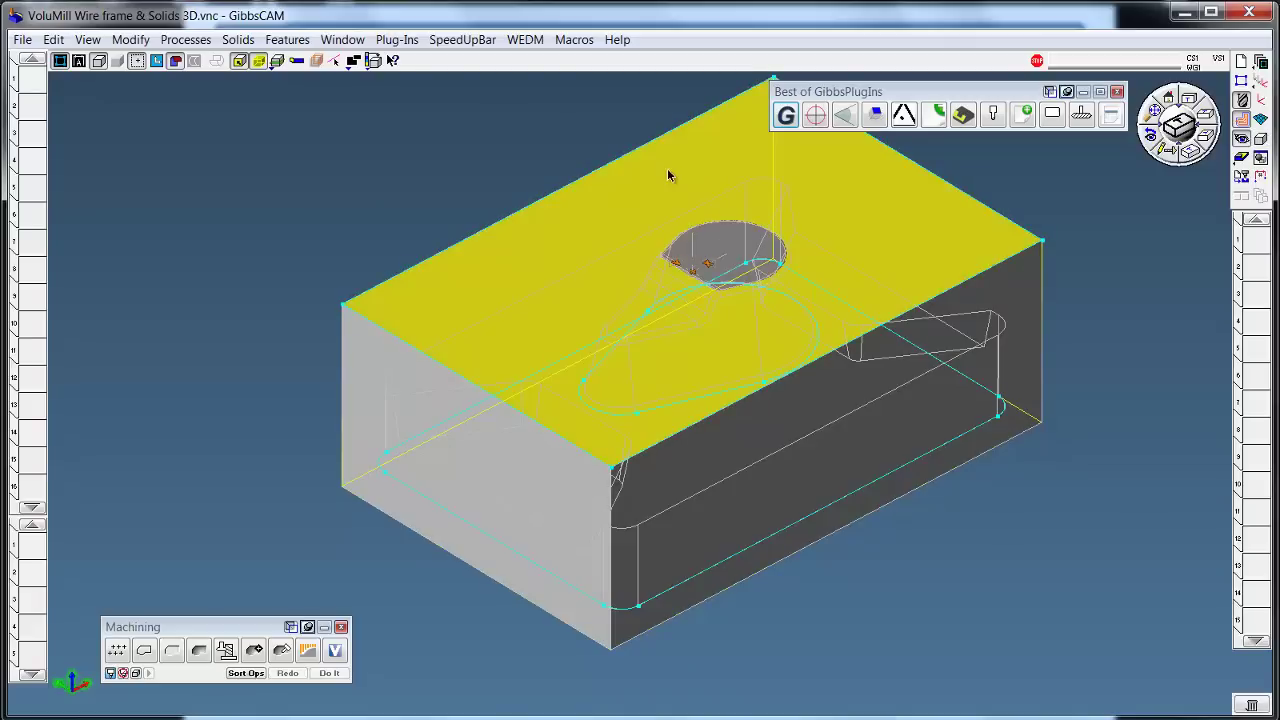
pyautogui.click(131, 39)
pyautogui.click(165, 110)
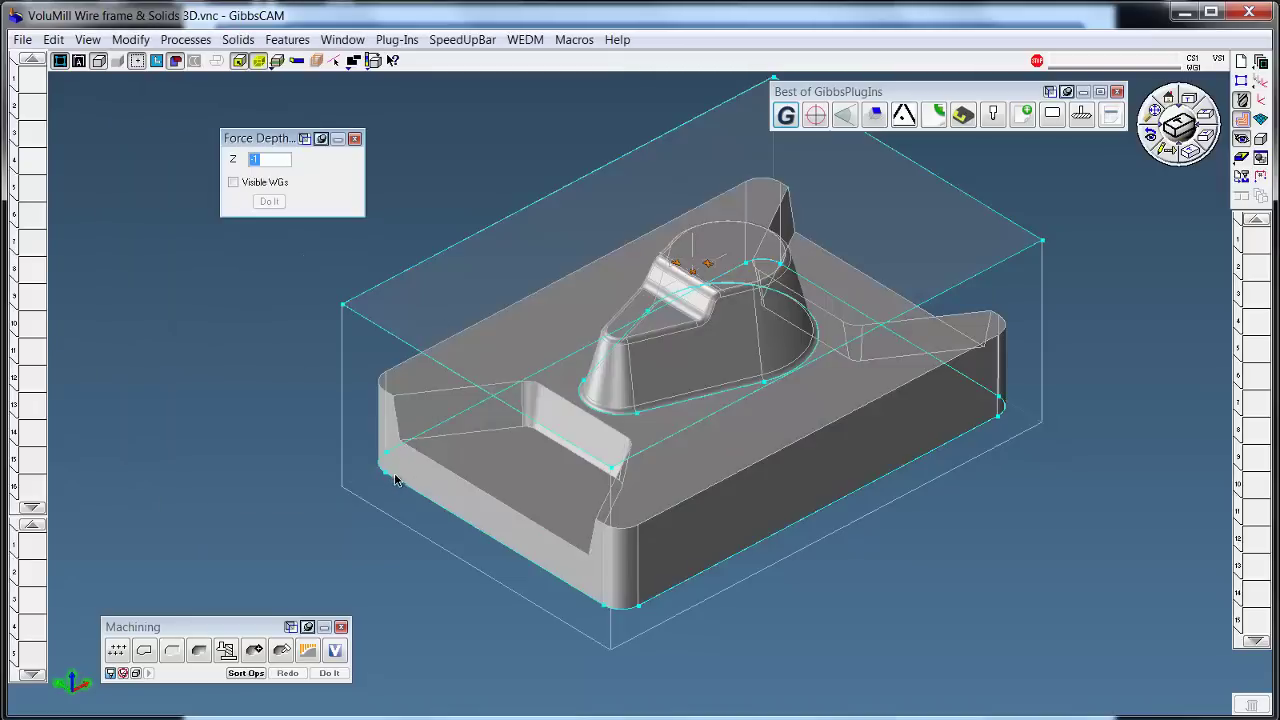
pyautogui.click(394, 478)
pyautogui.click(420, 358)
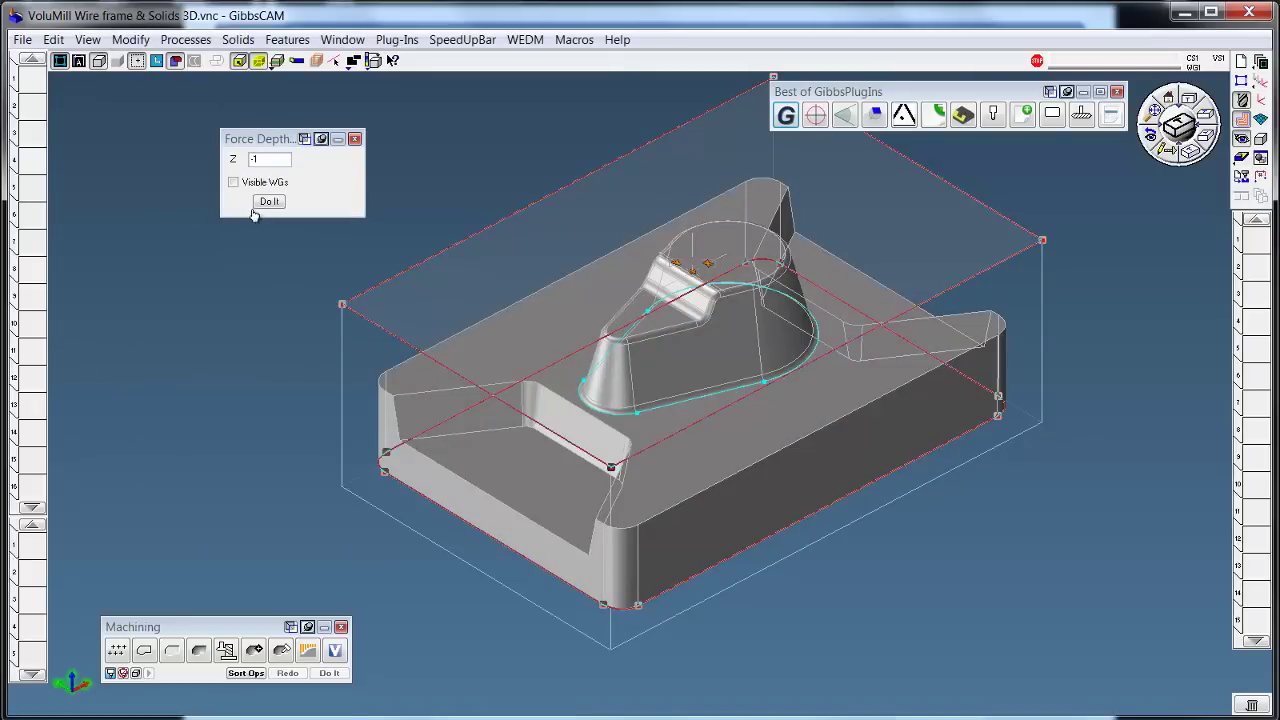
pyautogui.click(268, 203)
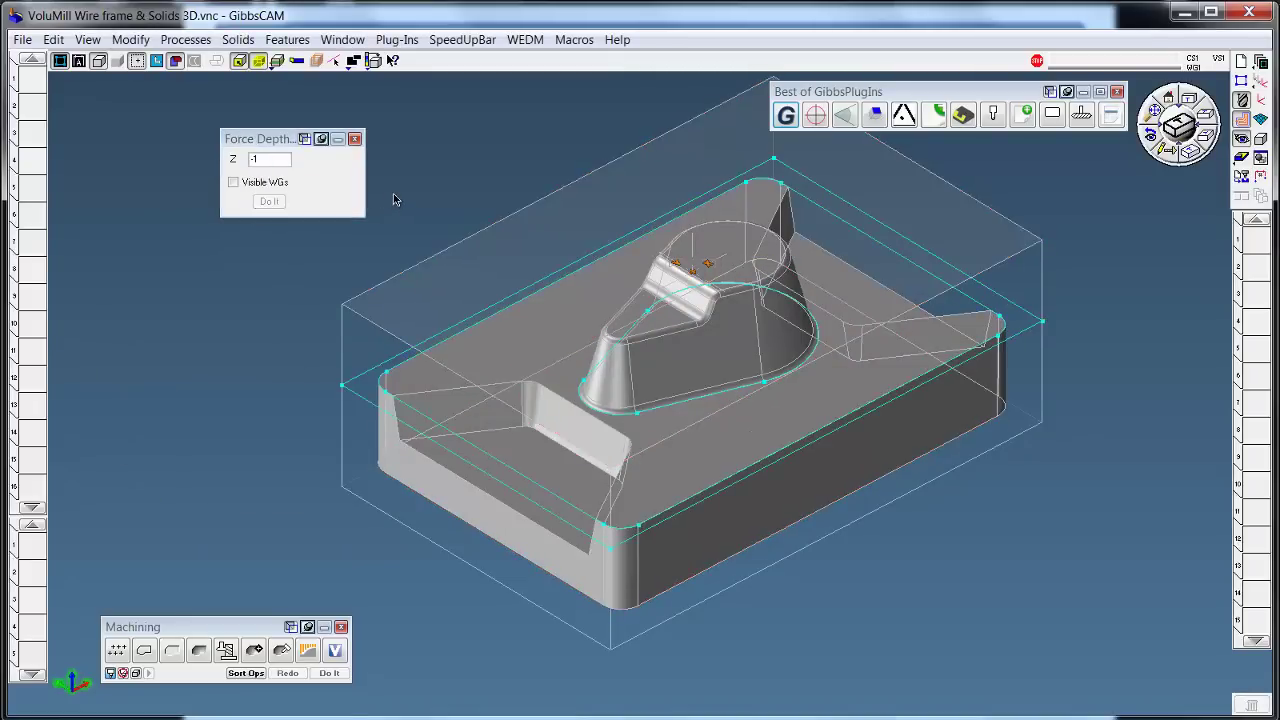
pyautogui.click(355, 139)
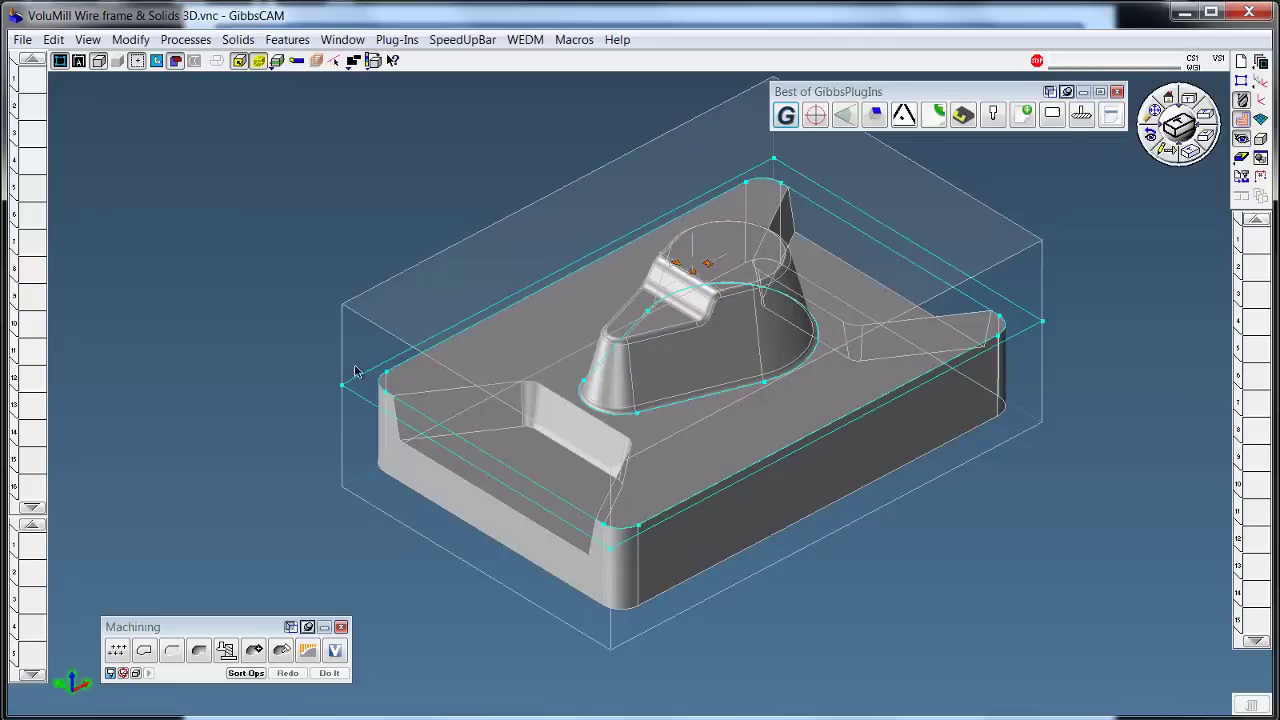
pyautogui.click(520, 463)
pyautogui.keyDown('shift'); pyautogui.click(860, 288); pyautogui.keyUp('shift')
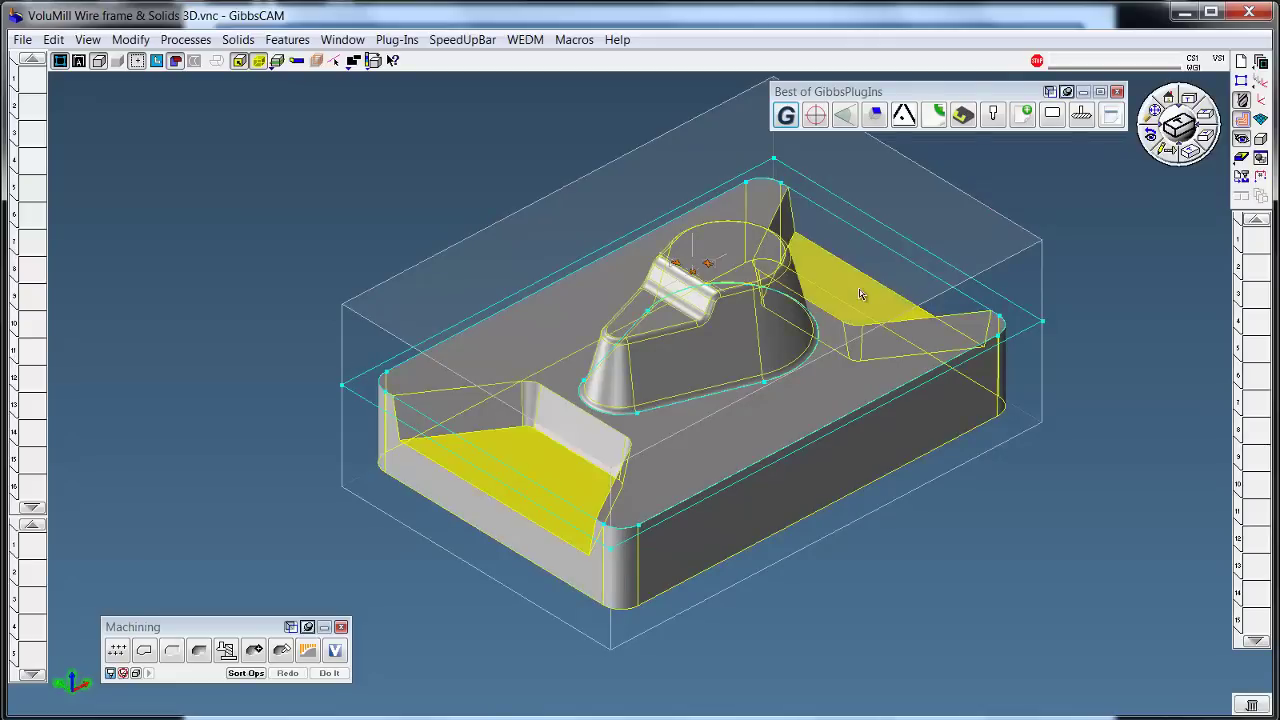
pyautogui.rightClick(853, 285)
pyautogui.click(947, 555)
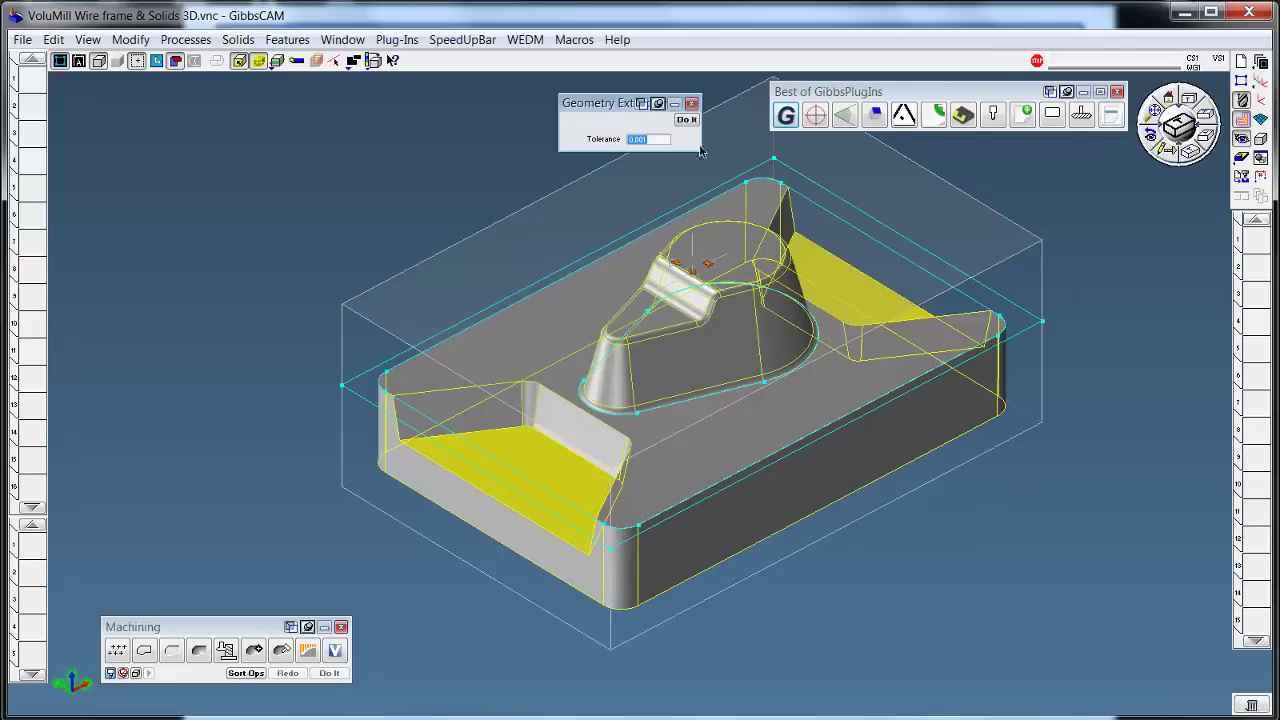
pyautogui.click(705, 134)
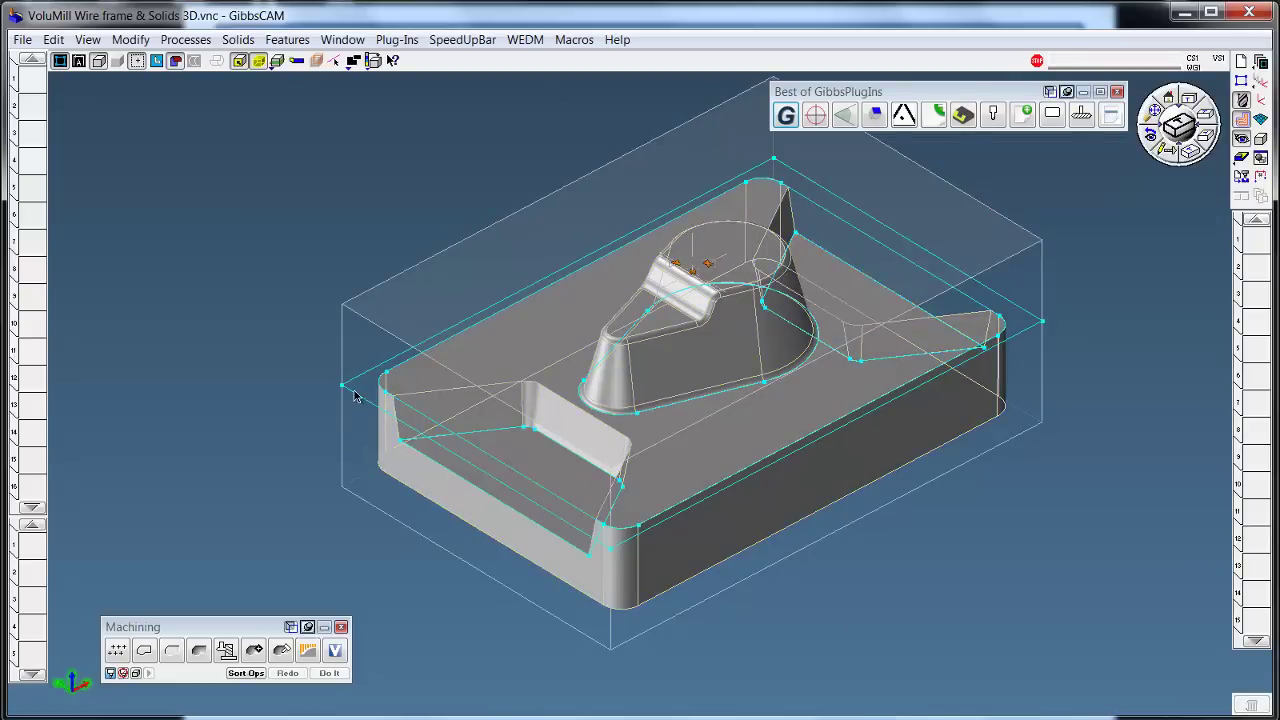
pyautogui.click(355, 395)
pyautogui.click(131, 39)
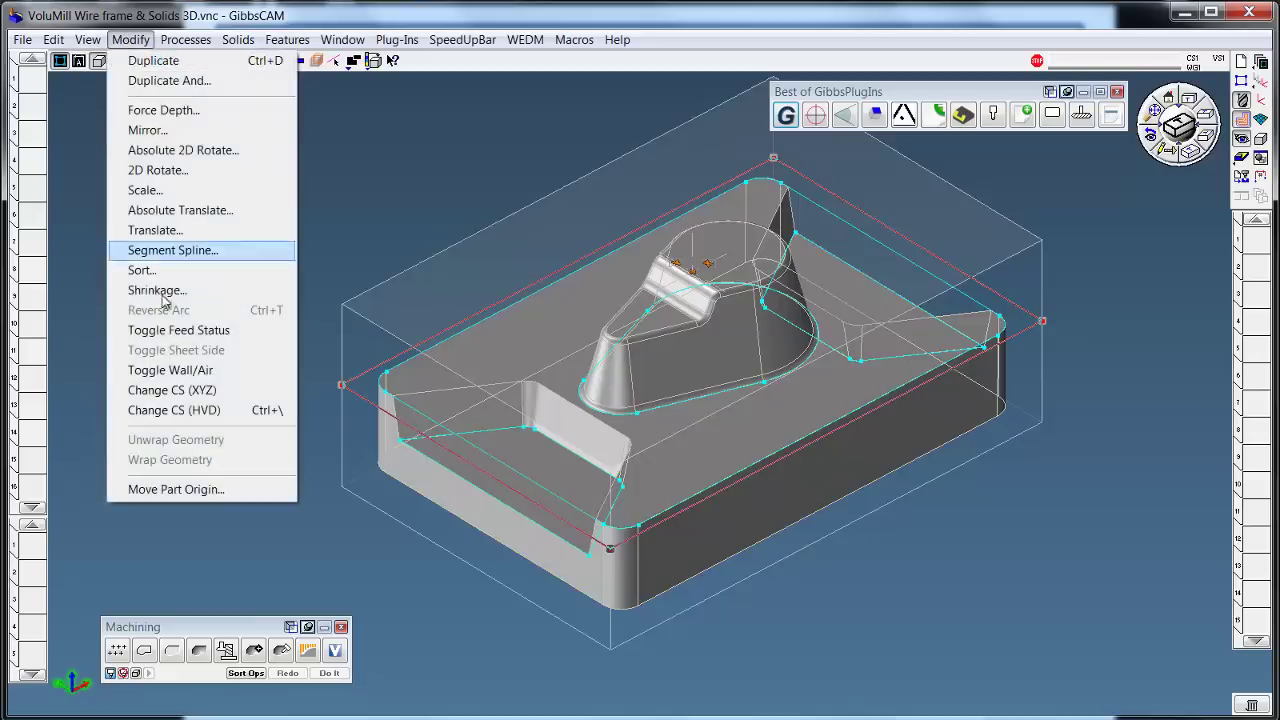
pyautogui.click(170, 370)
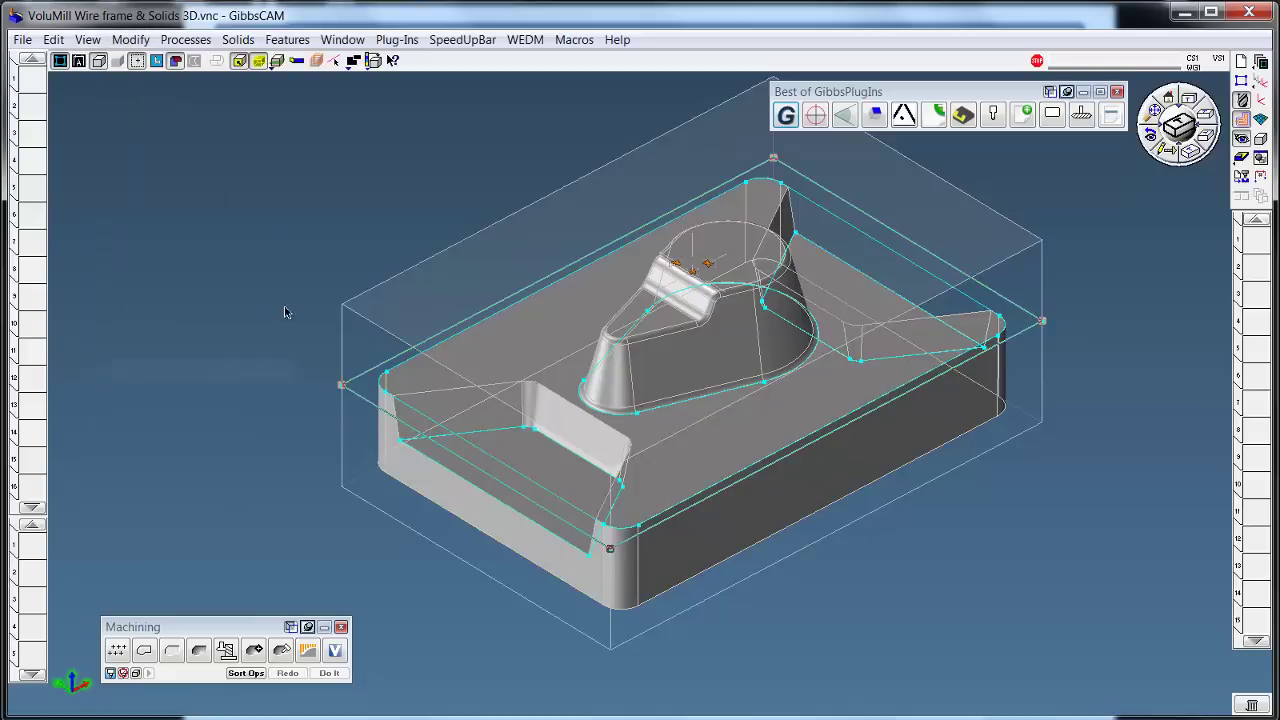
pyautogui.rightClick(450, 478)
pyautogui.click(526, 530)
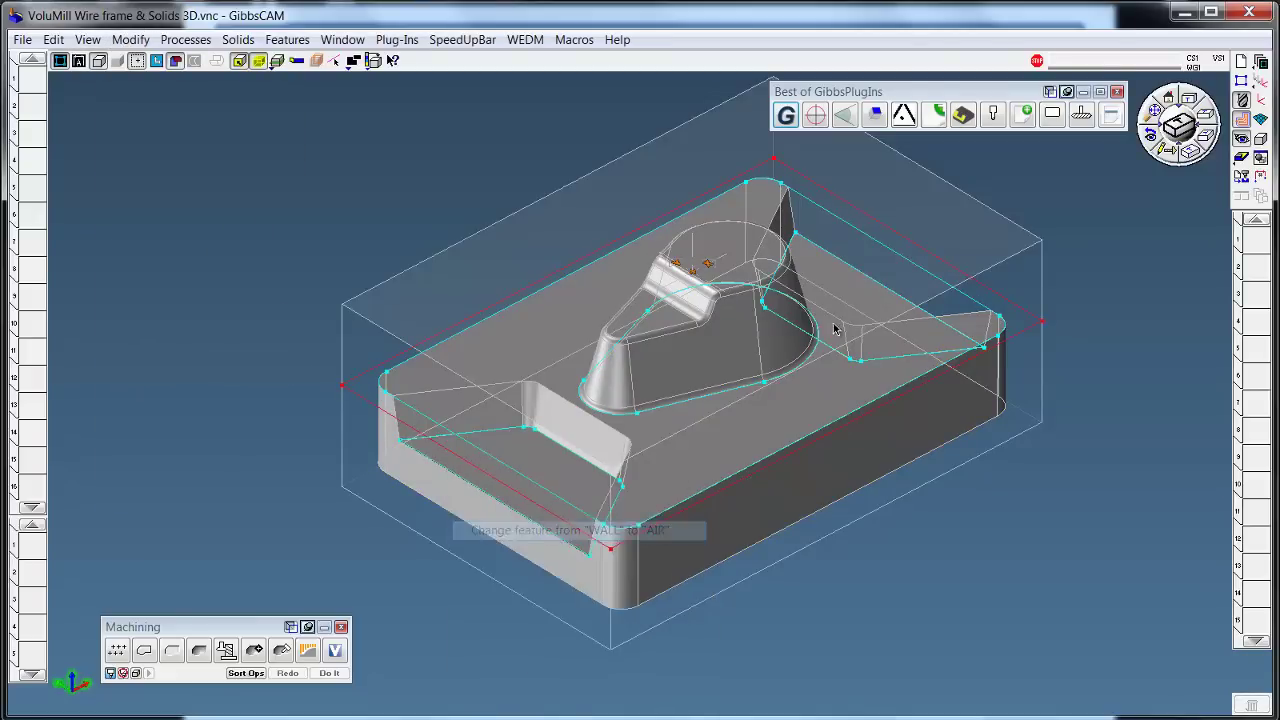
pyautogui.rightClick(875, 285)
pyautogui.click(977, 338)
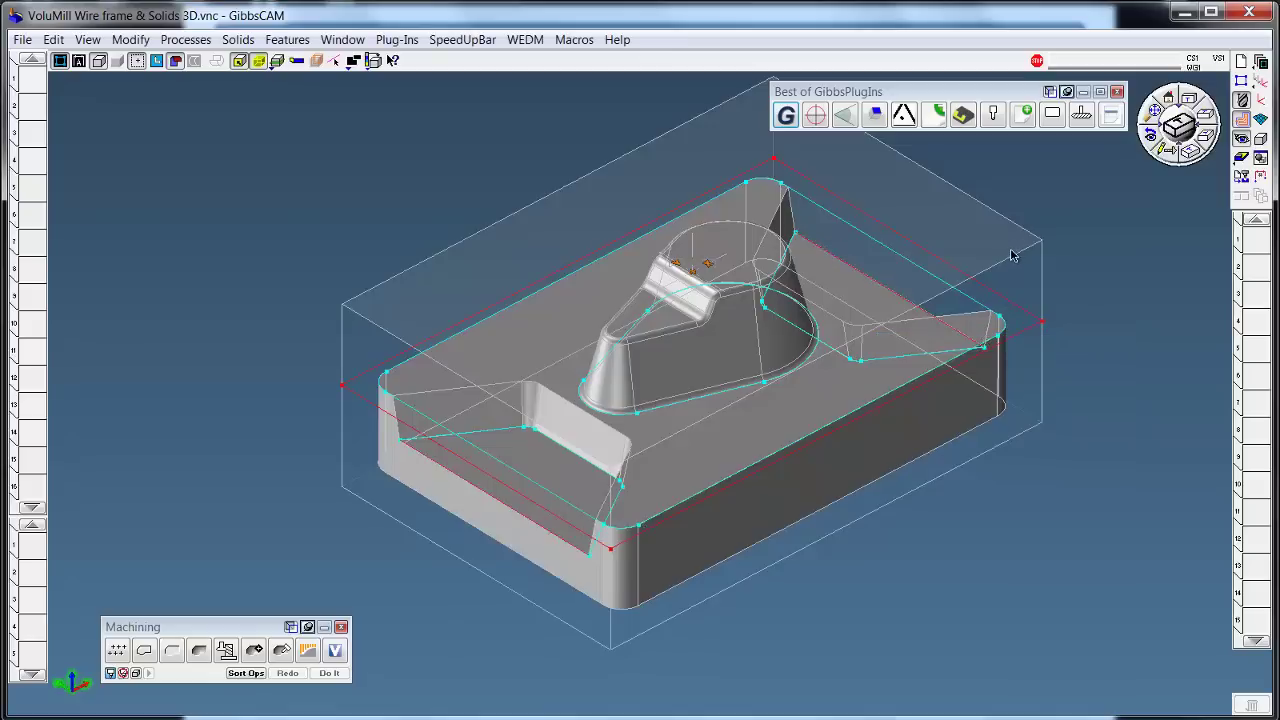
pyautogui.click(239, 61)
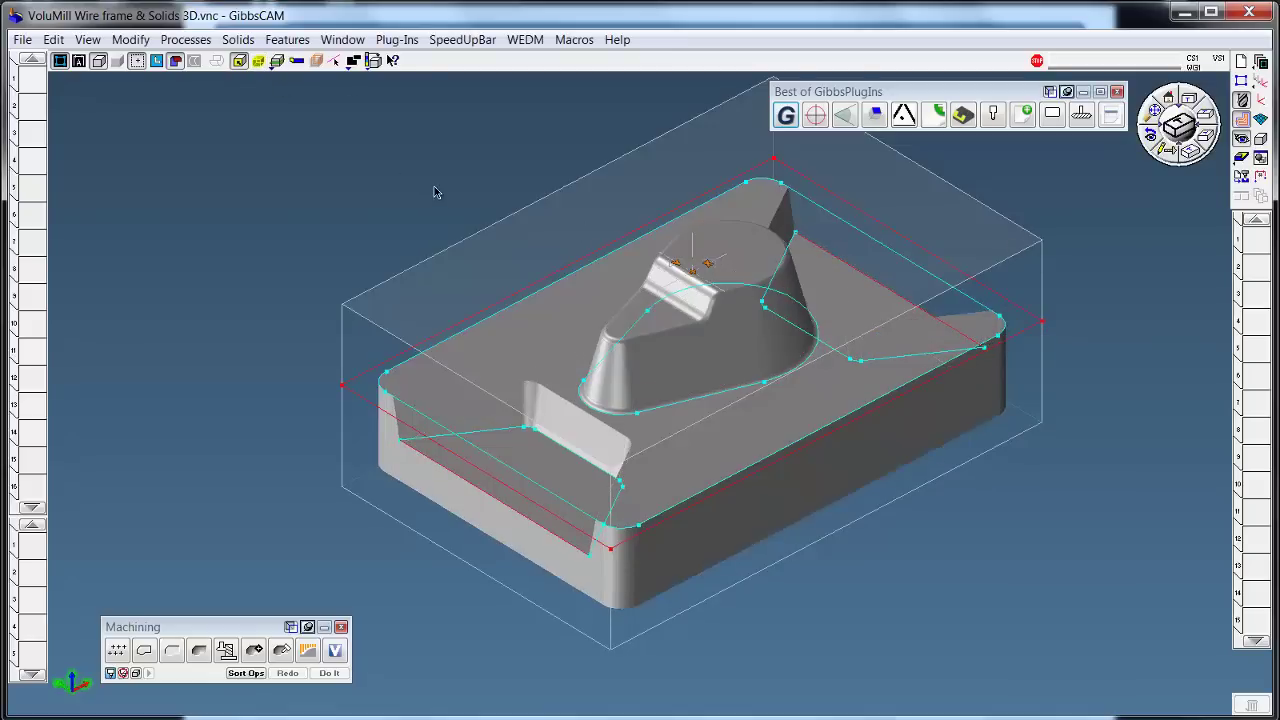
# Load the '.500 dia em -Alum- wire- .02 stock' process from the VoluMill tool paths library.
pyautogui.click(186, 40)
pyautogui.moveTo(223, 171)
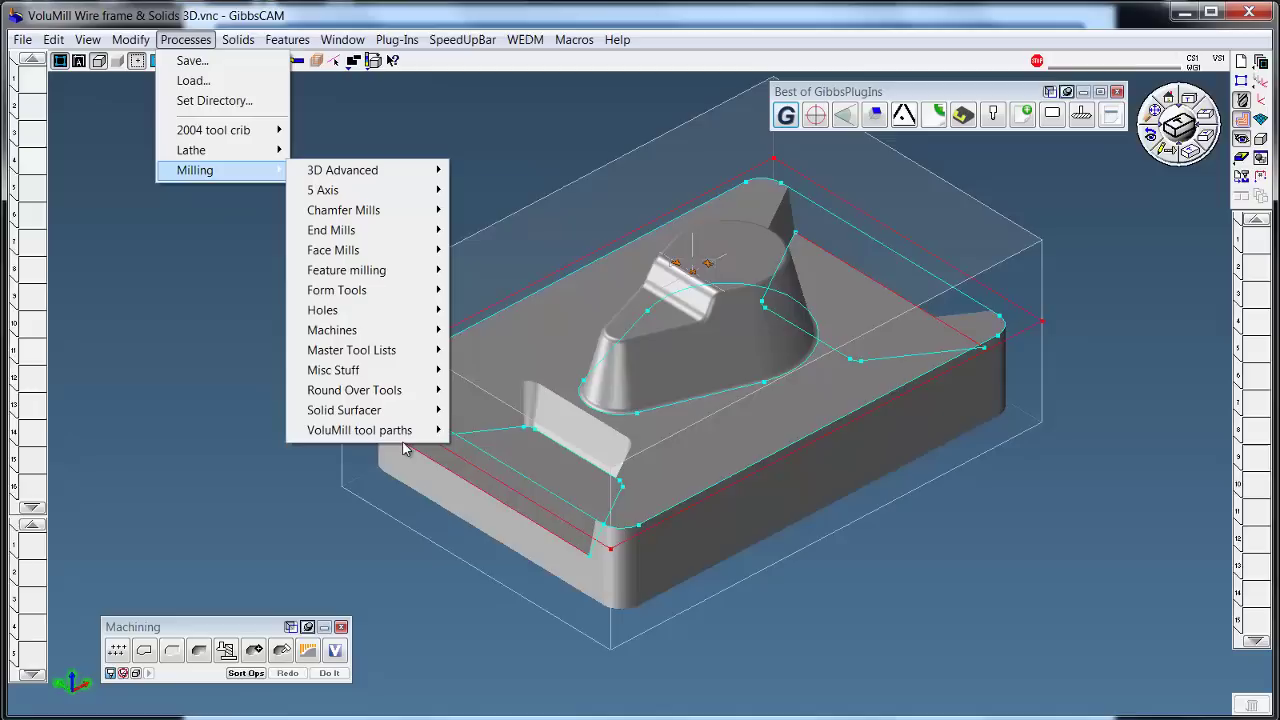
pyautogui.moveTo(406, 433)
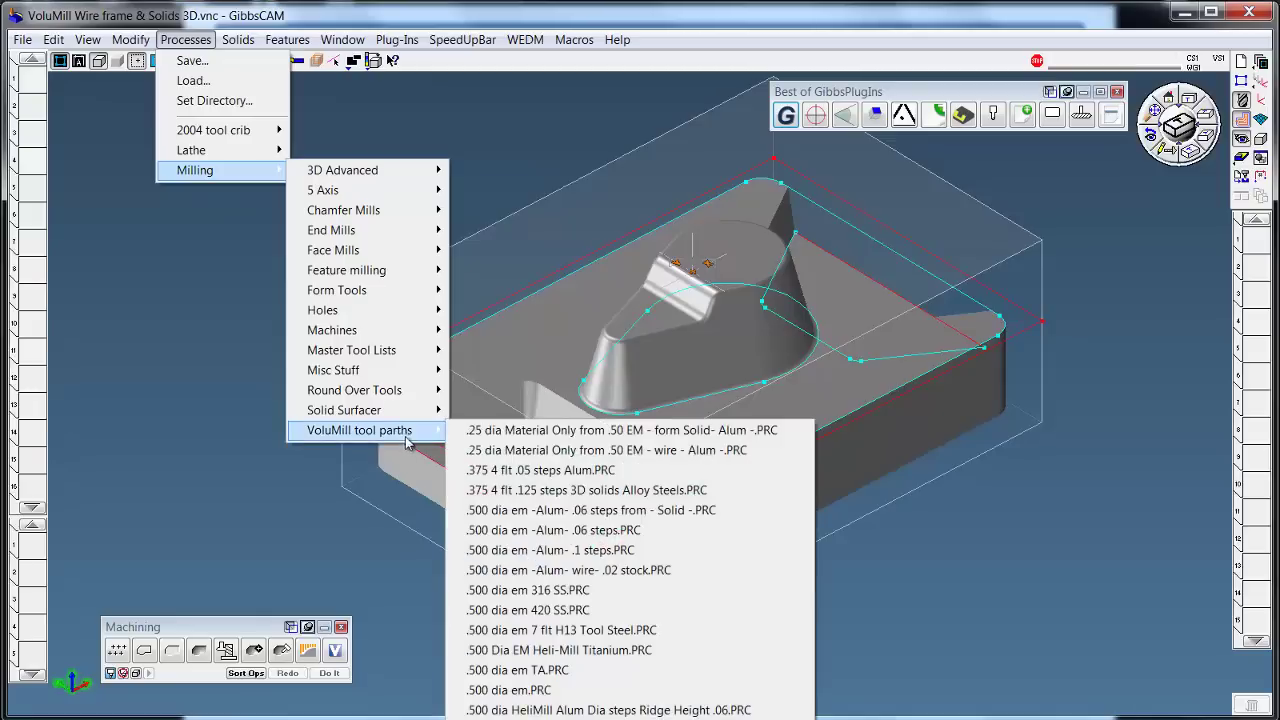
pyautogui.click(628, 572)
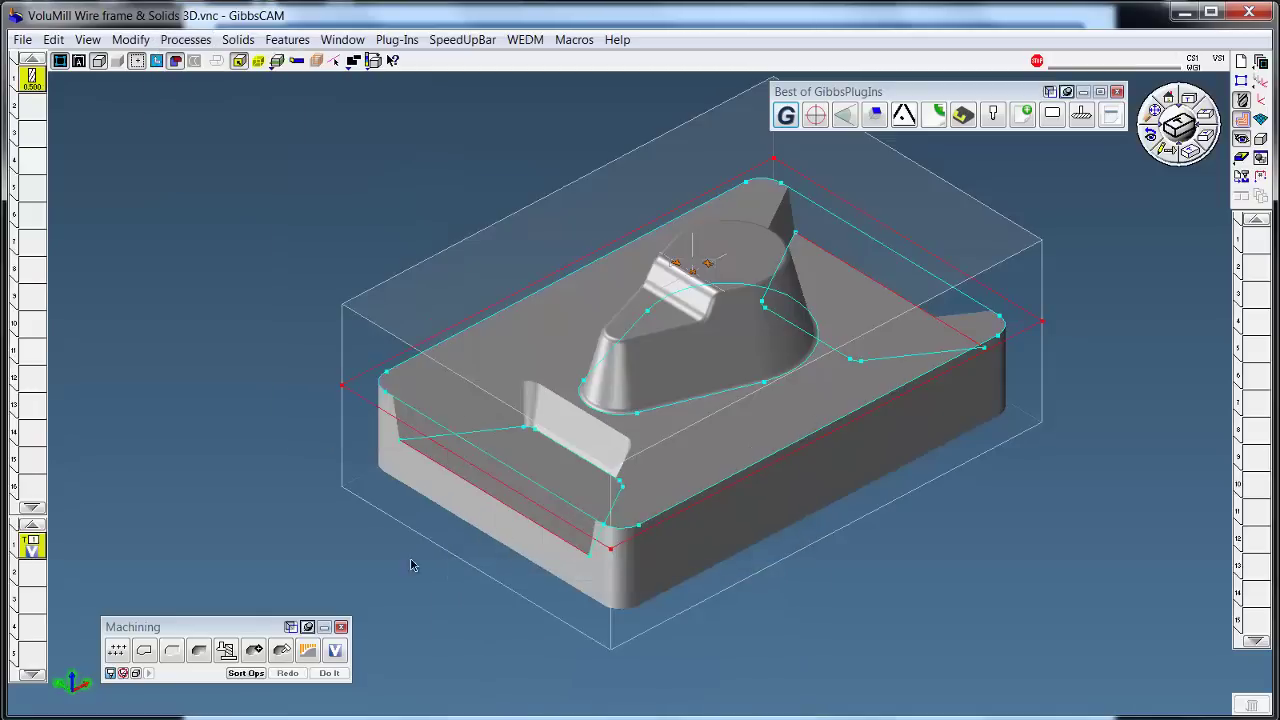
# Review the process's VoluMill spindle speed (12000 RPM), feedrates (450) and floor clearance.
pyautogui.doubleClick(32, 547)
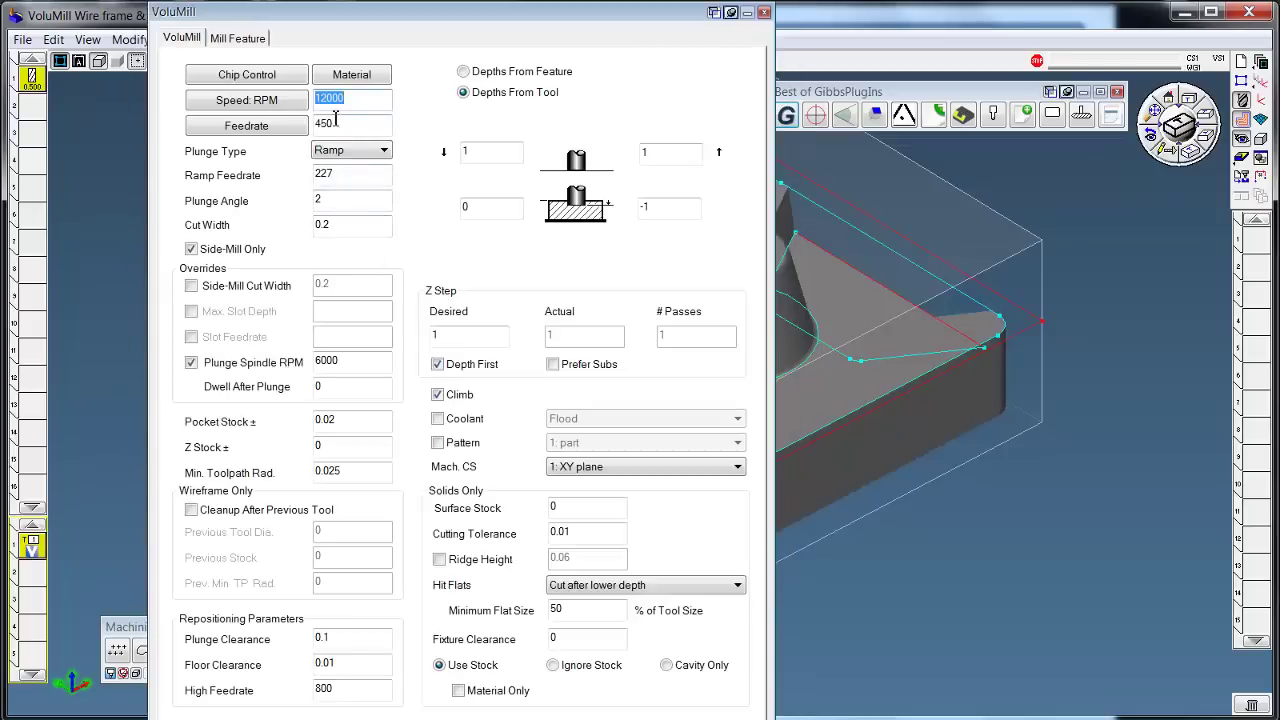
pyautogui.click(363, 101)
pyautogui.doubleClick(346, 127)
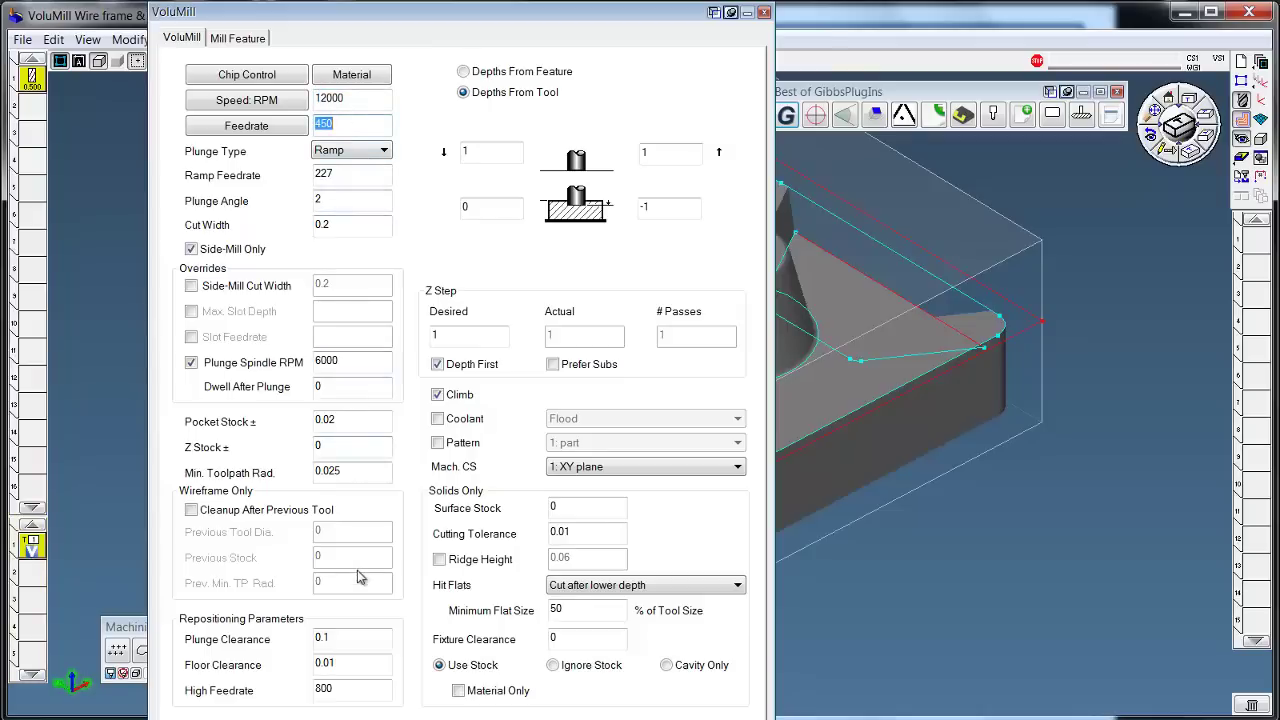
pyautogui.doubleClick(347, 690)
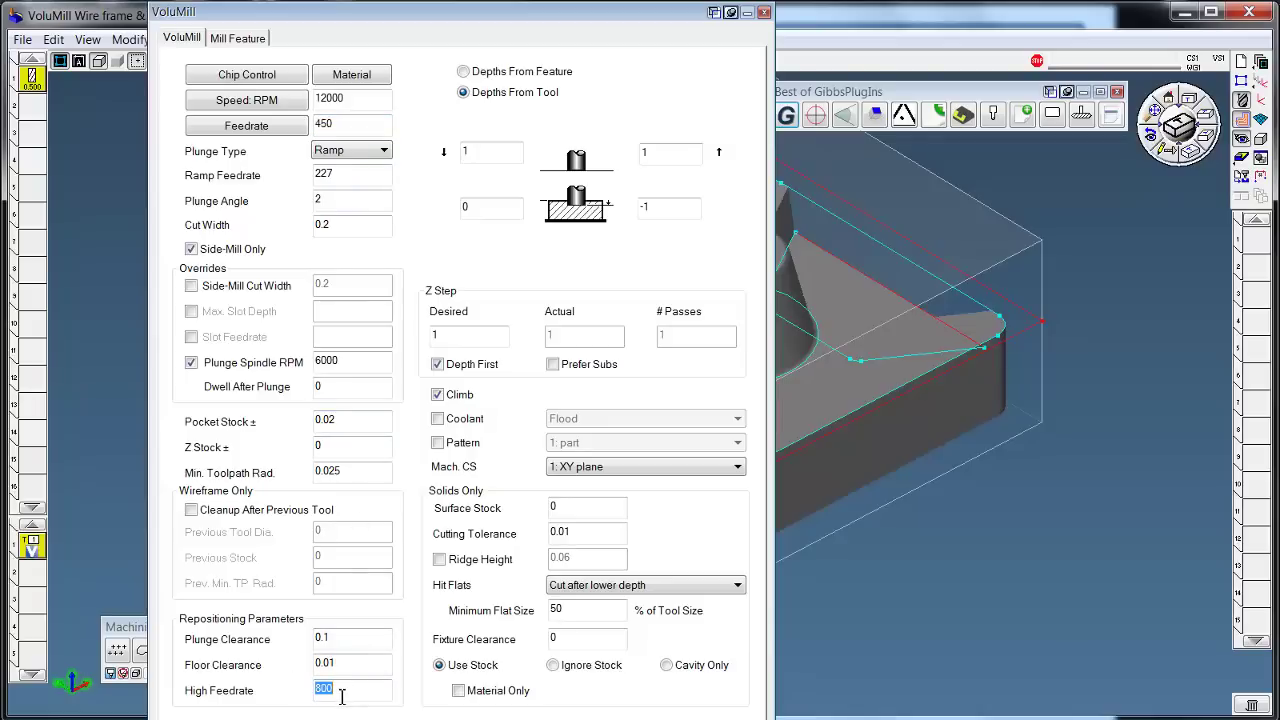
pyautogui.click(347, 664)
# Generate the VoluMill roughing toolpath from the boundary at the base of the boss.
pyautogui.click(764, 14)
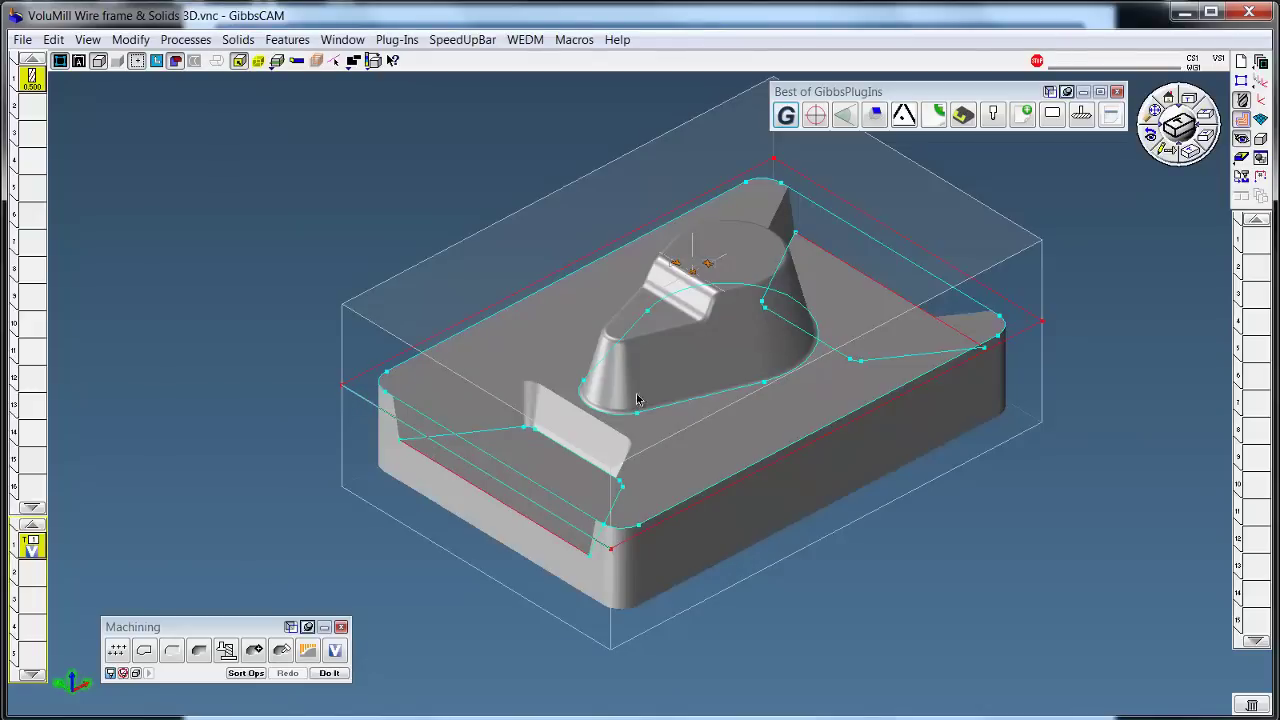
pyautogui.click(668, 409)
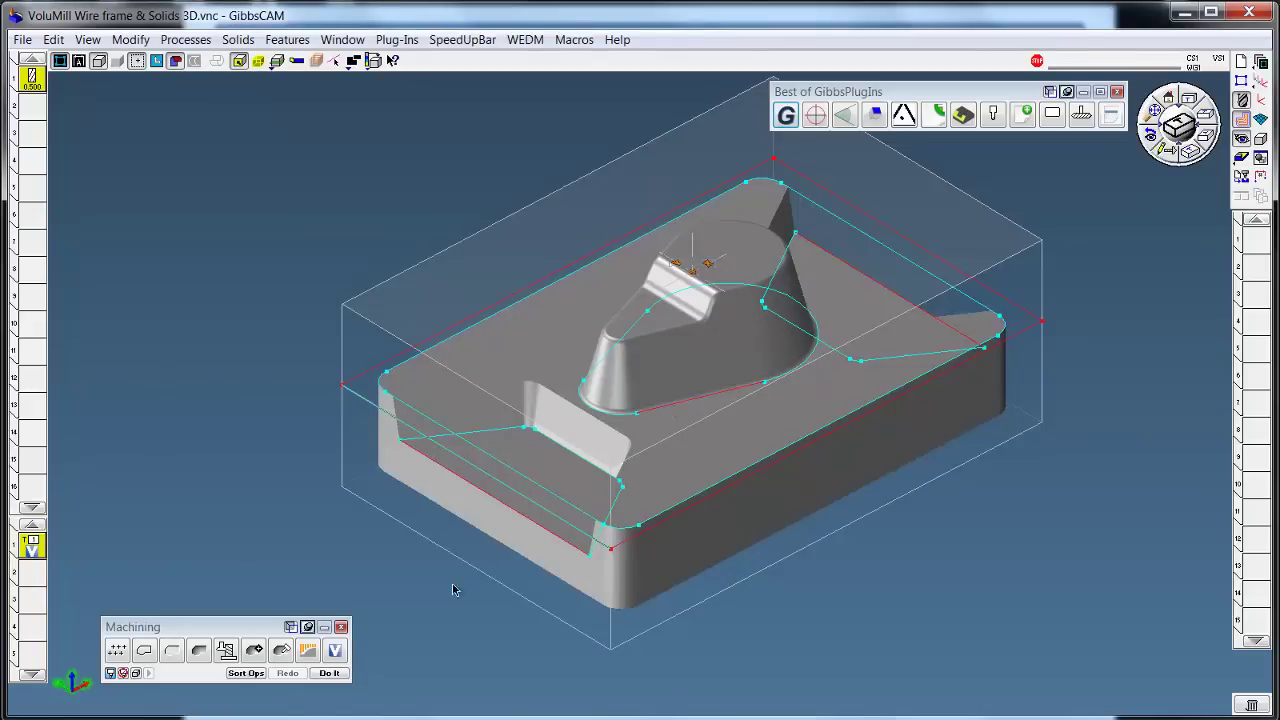
pyautogui.click(329, 673)
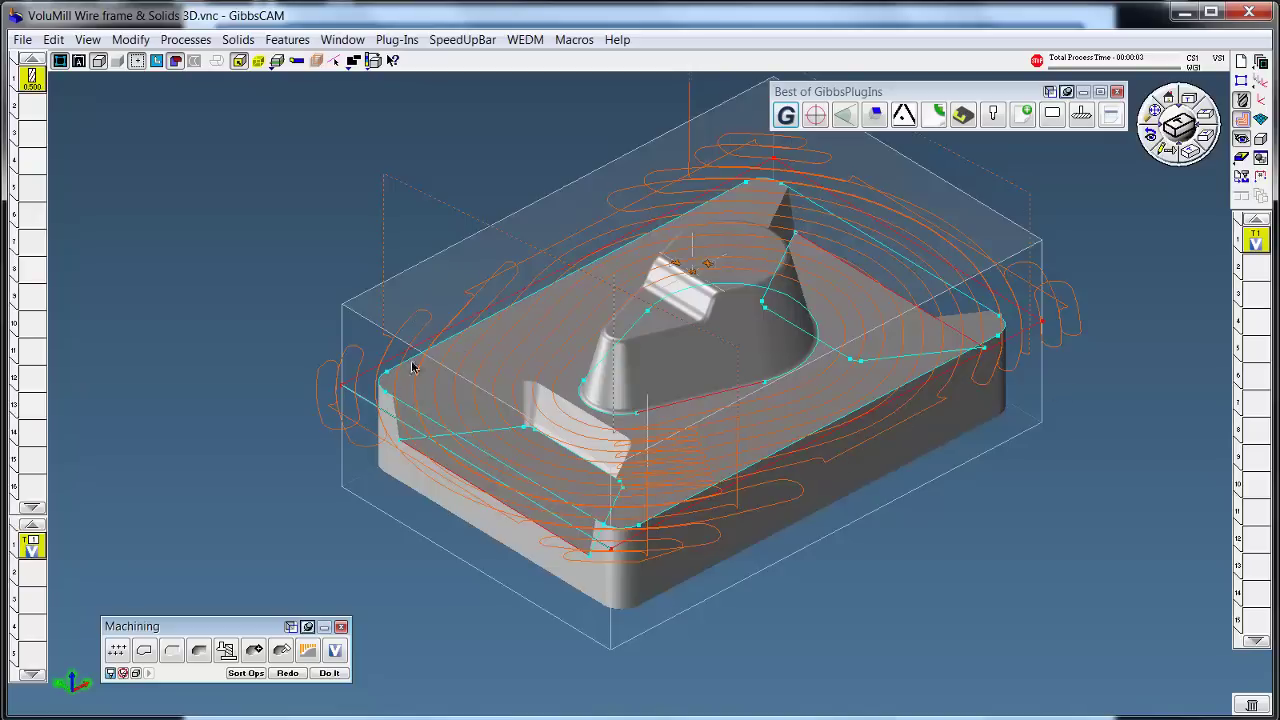
# Run the Flash CPR cut simulation from the uncut block to check the stock cleared around the boss.
pyautogui.click(1245, 158)
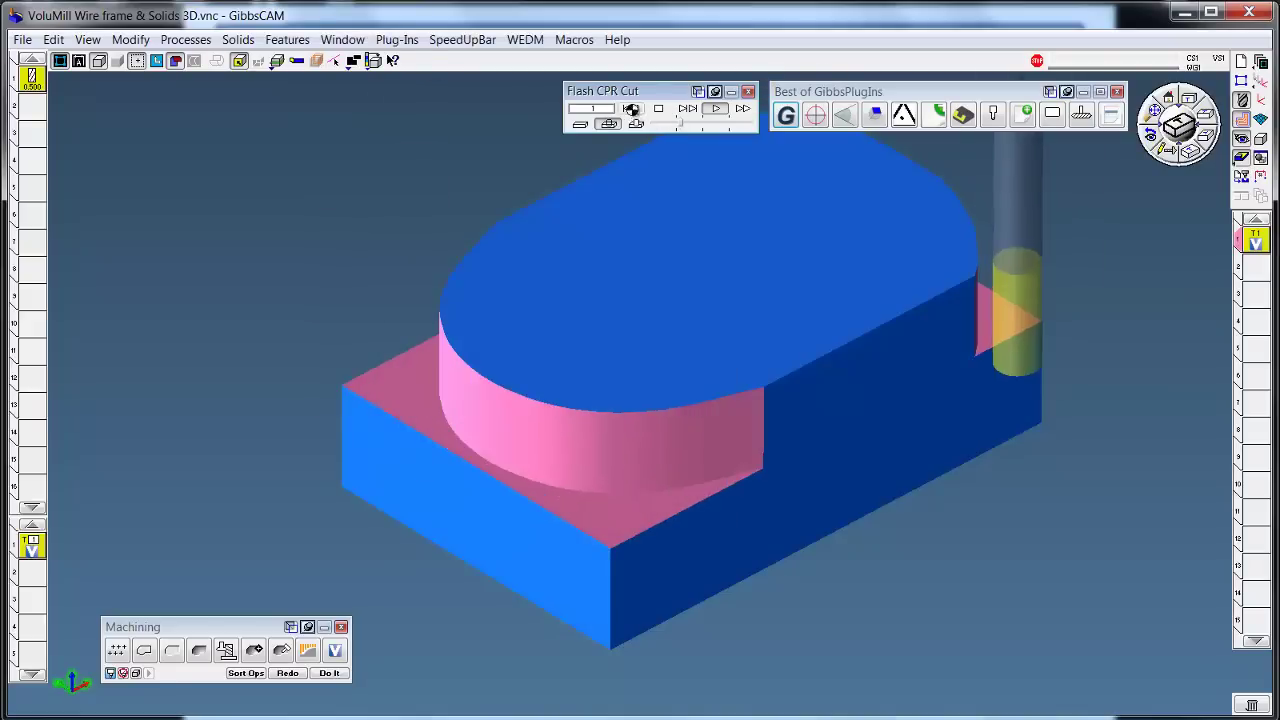
pyautogui.click(630, 108)
pyautogui.click(715, 108)
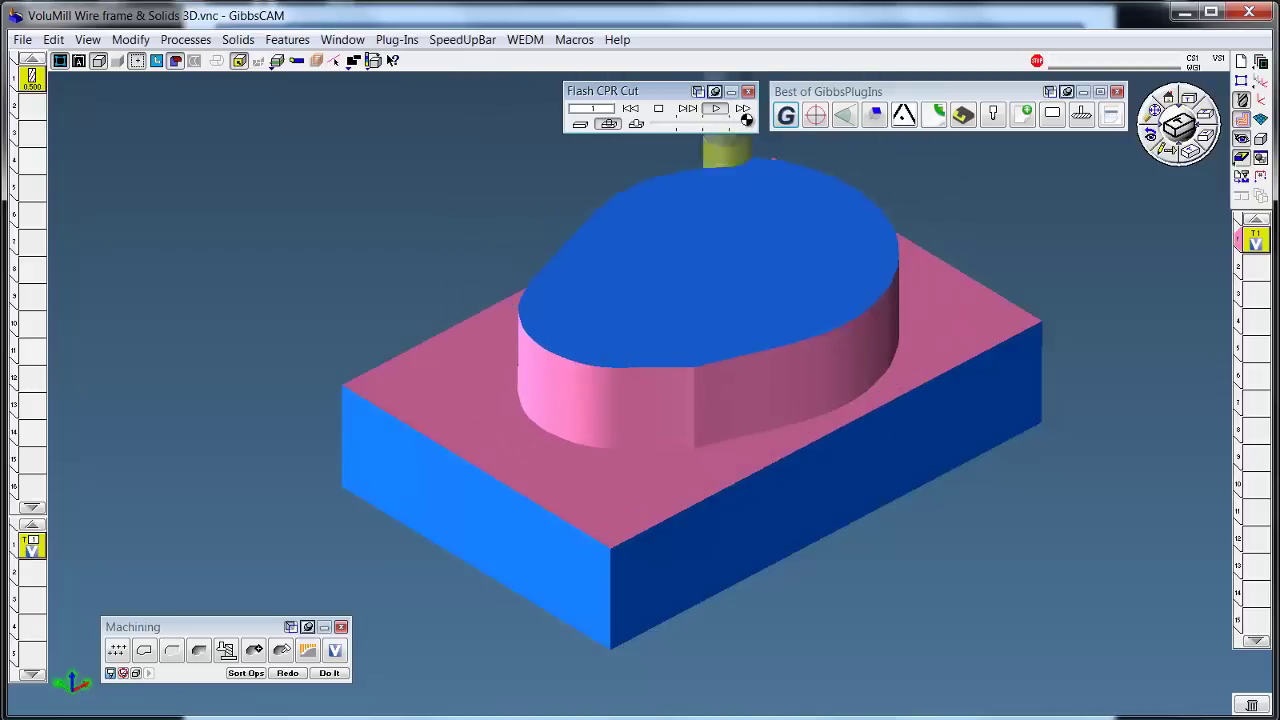
# Generate a second VoluMill pass cutting from a -1 start depth down to -2.03.
pyautogui.click(1242, 172)
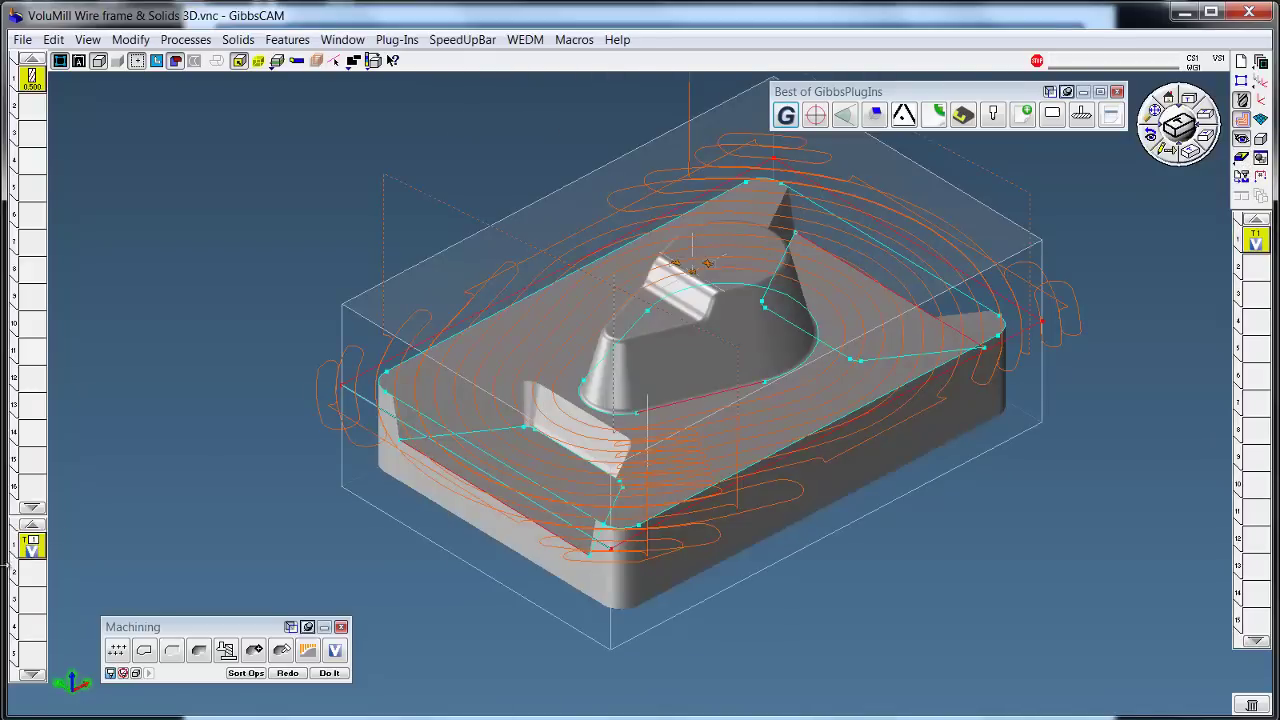
pyautogui.doubleClick(30, 545)
pyautogui.click(503, 212)
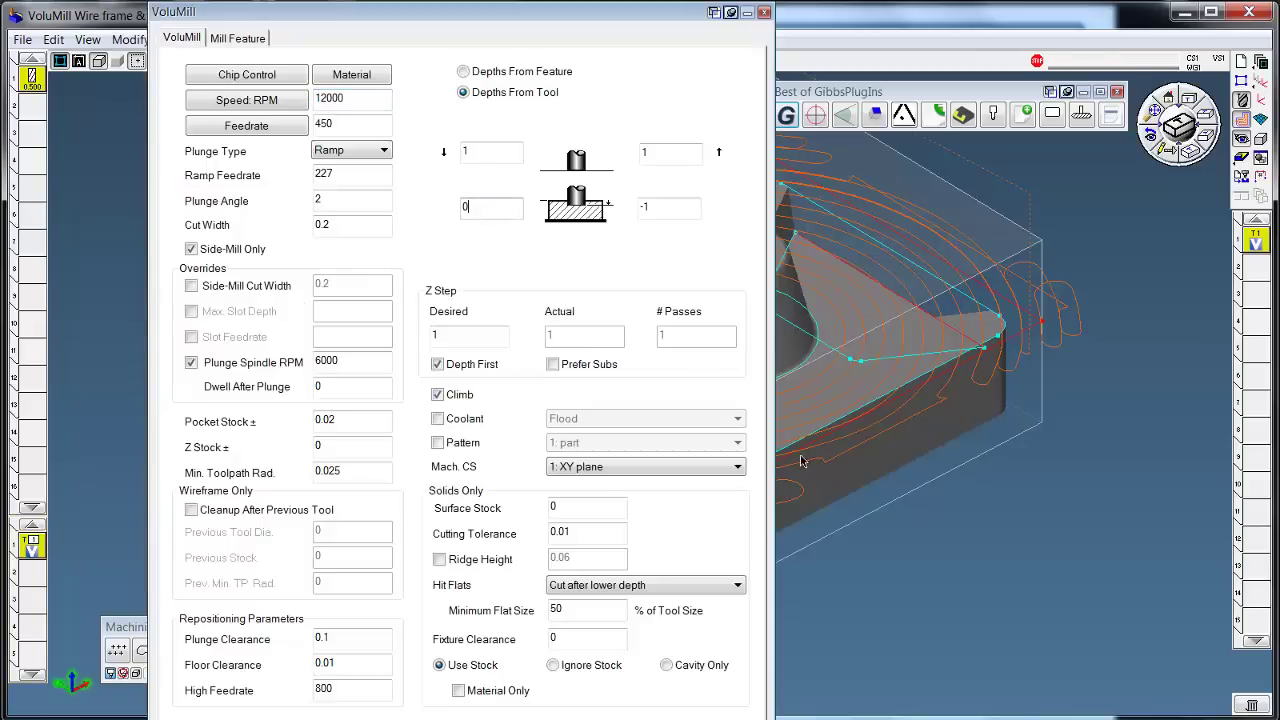
pyautogui.press('BackSpace')
pyautogui.write('-1')
pyautogui.click(657, 208)
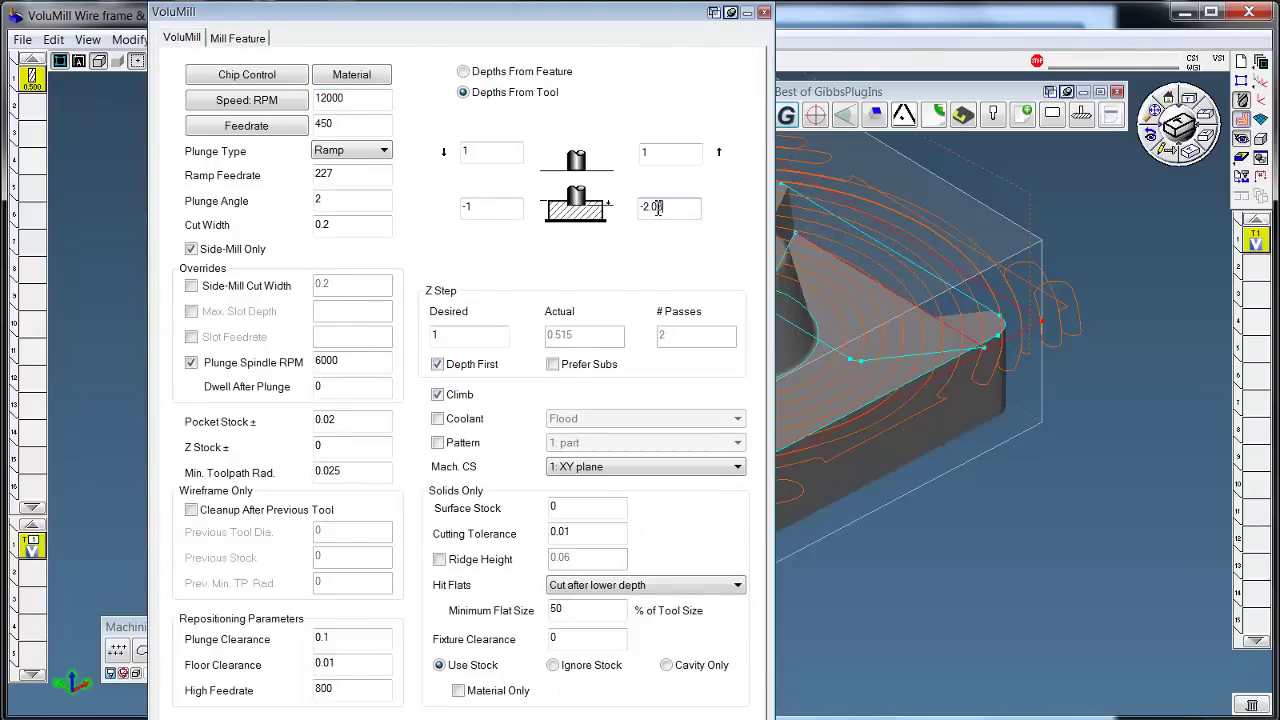
pyautogui.click(764, 12)
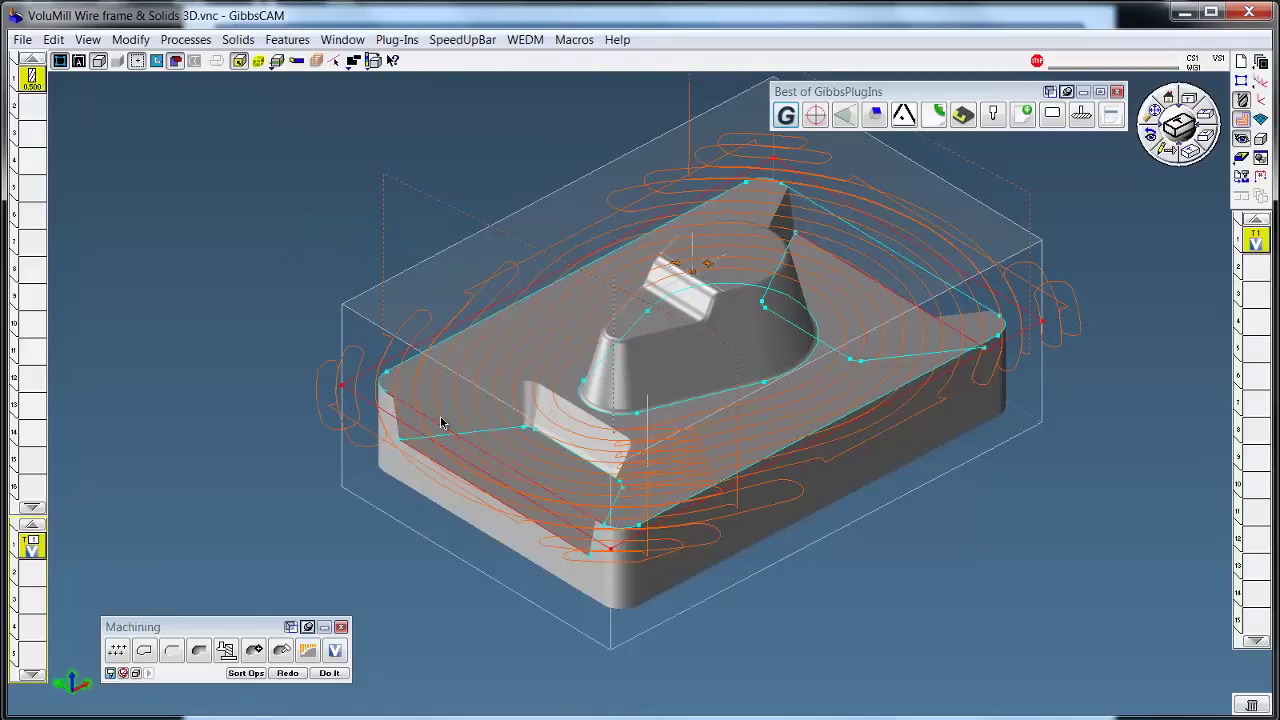
pyautogui.click(329, 672)
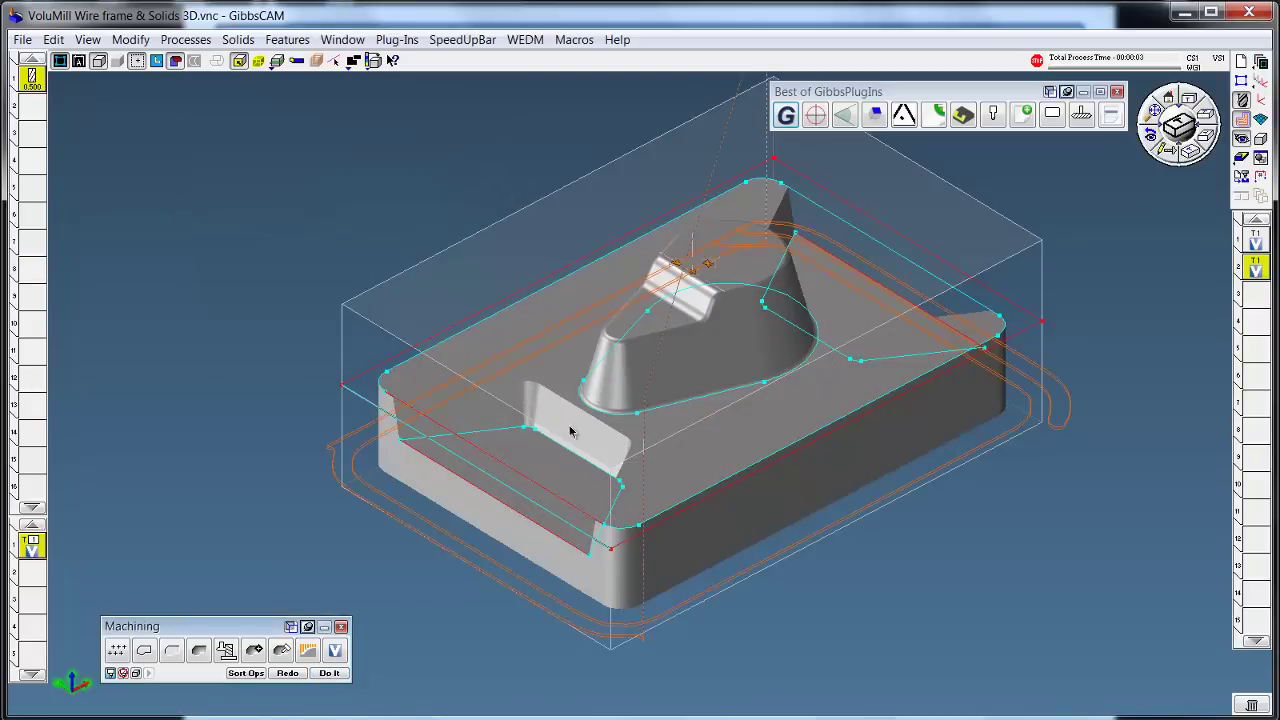
# Generate a third VoluMill pass with a -1.5 bottom depth along the front angled-wall boundary.
pyautogui.doubleClick(33, 546)
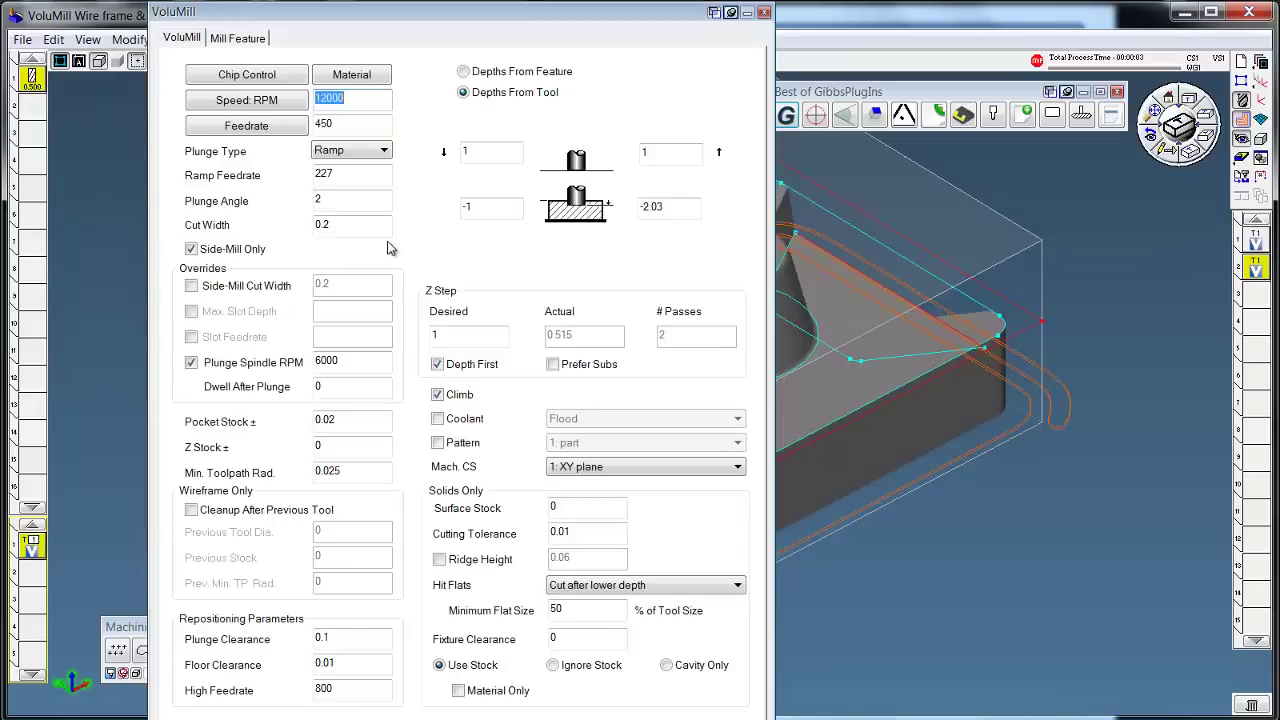
pyautogui.click(666, 207)
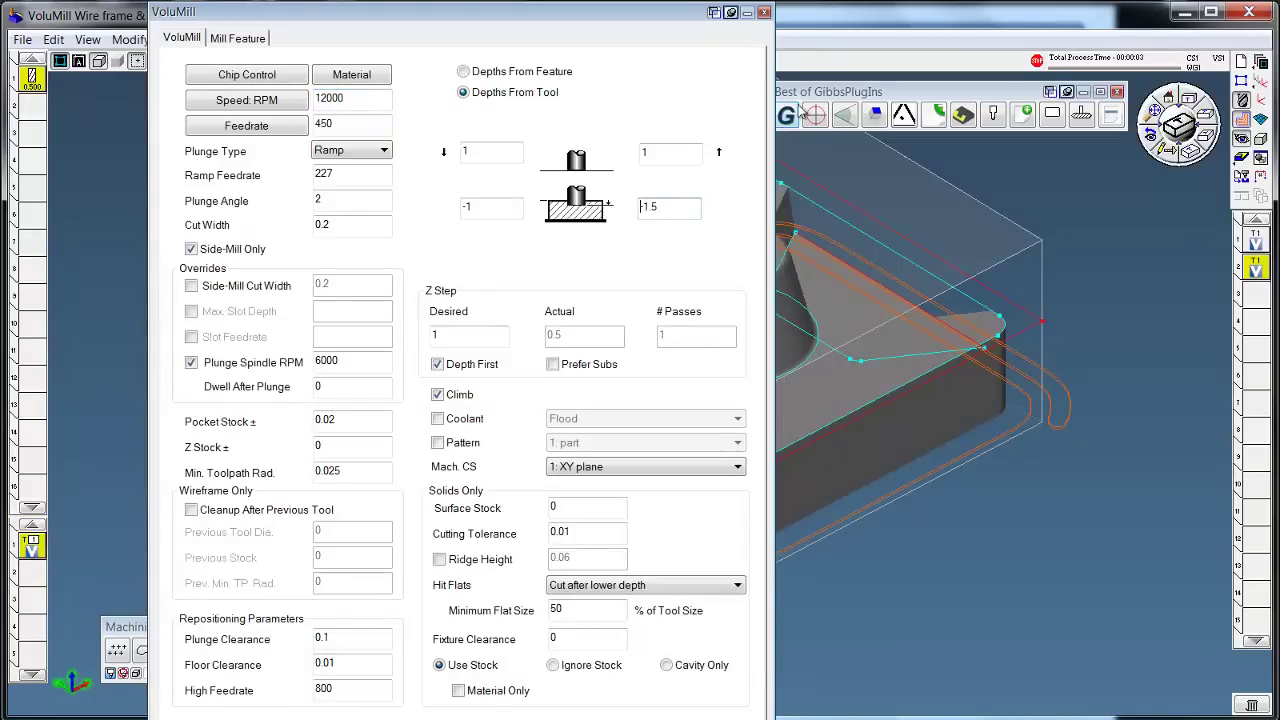
pyautogui.click(762, 13)
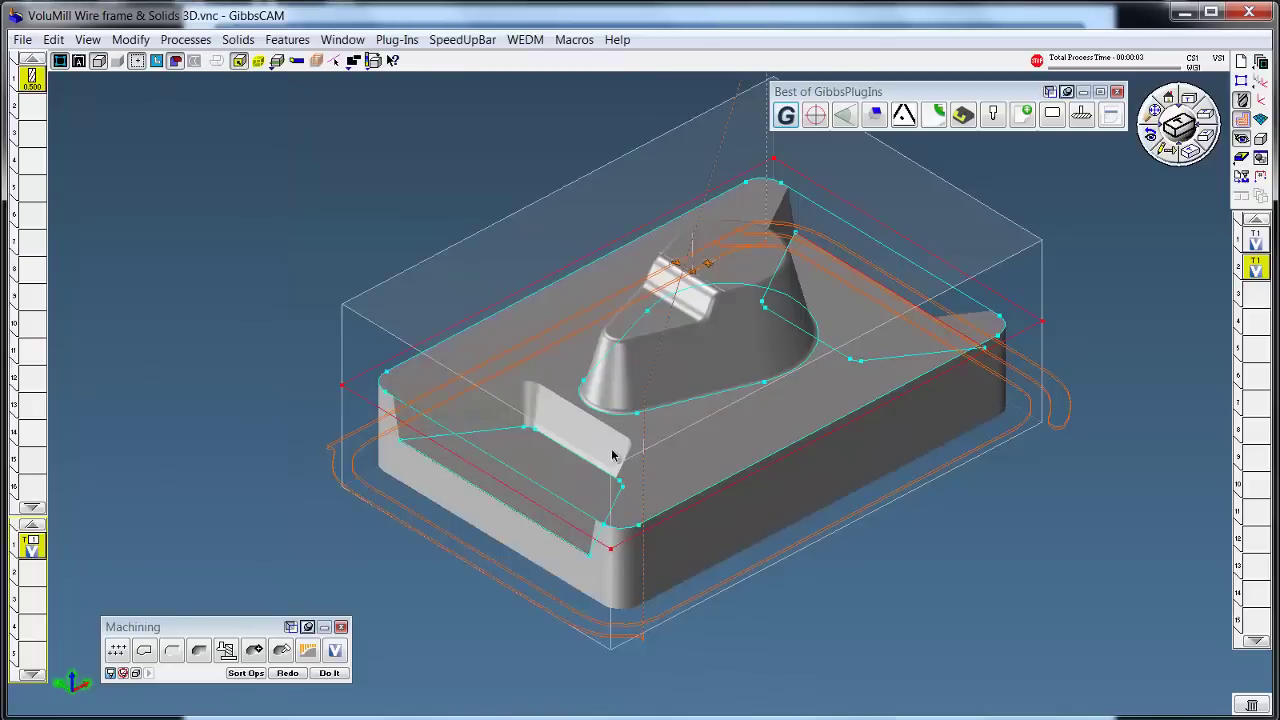
pyautogui.click(492, 434)
pyautogui.click(333, 673)
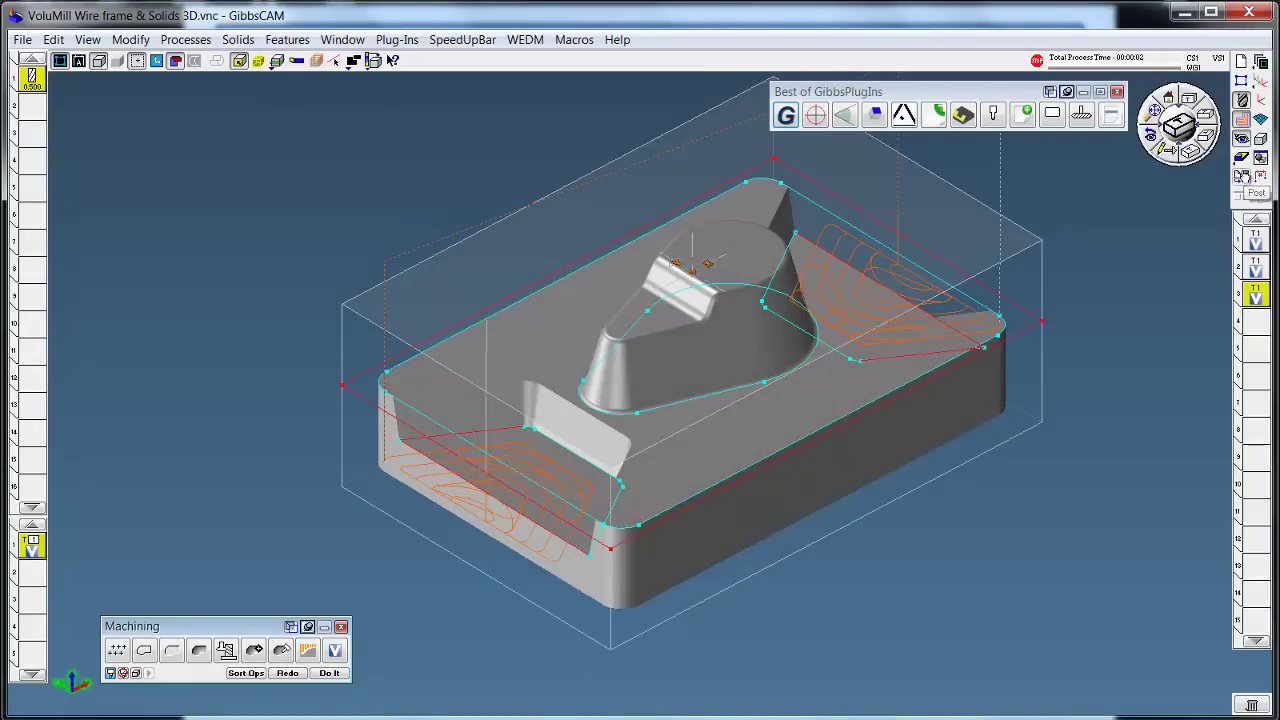
# Simulate all three passes at higher speed and rotate the cut part to inspect it.
pyautogui.click(1241, 157)
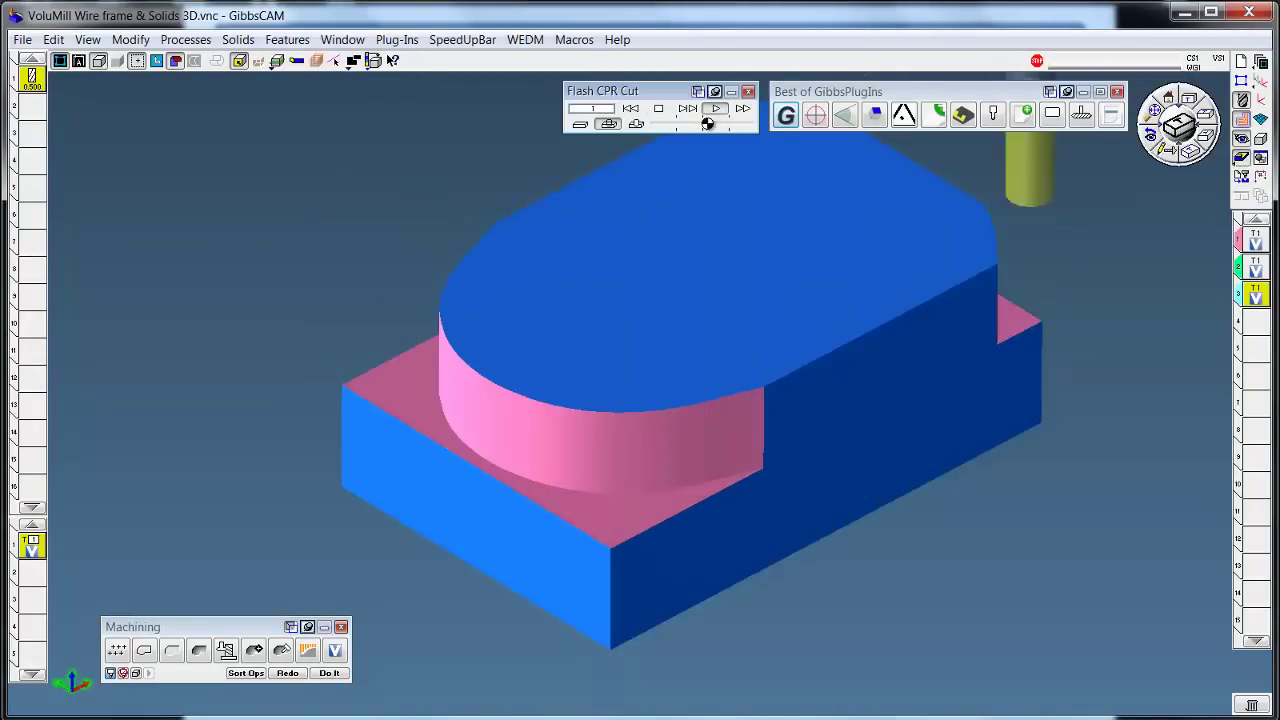
pyautogui.moveTo(707, 122); pyautogui.dragTo(744, 121)
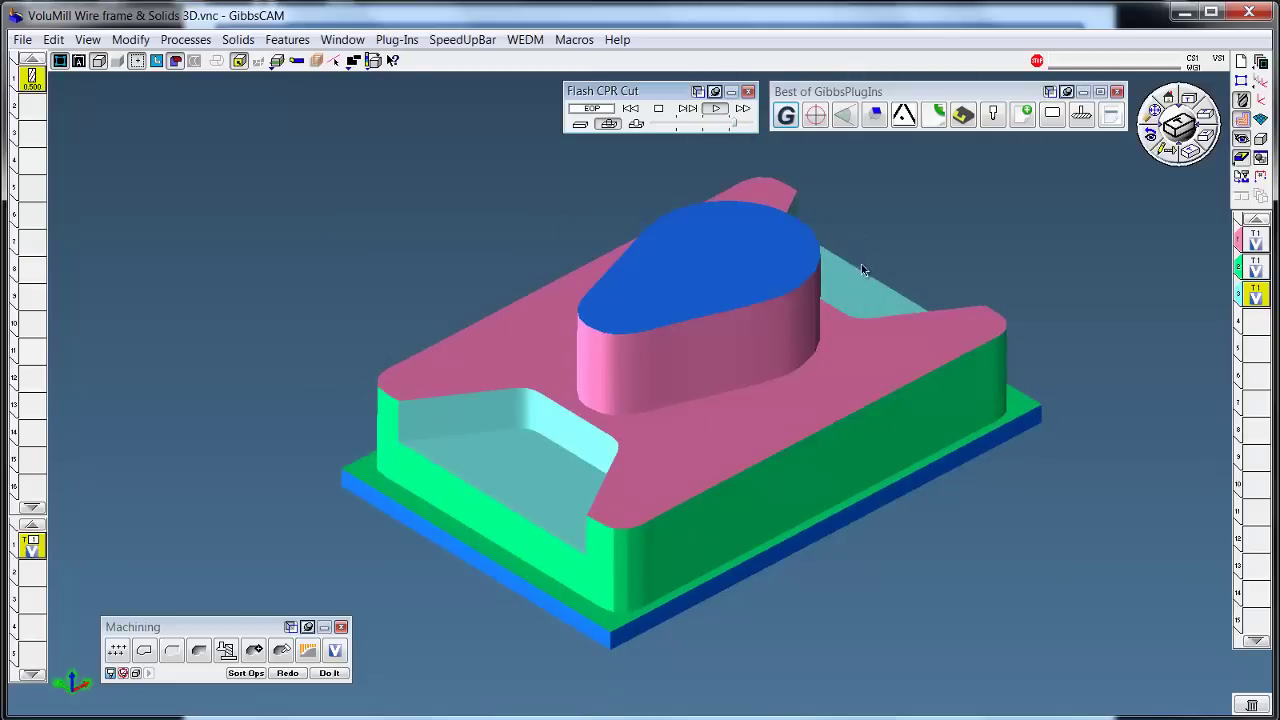
pyautogui.moveTo(822, 300); pyautogui.dragTo(766, 312, button='middle')
pyautogui.moveTo(997, 277); pyautogui.dragTo(950, 316, button='middle')
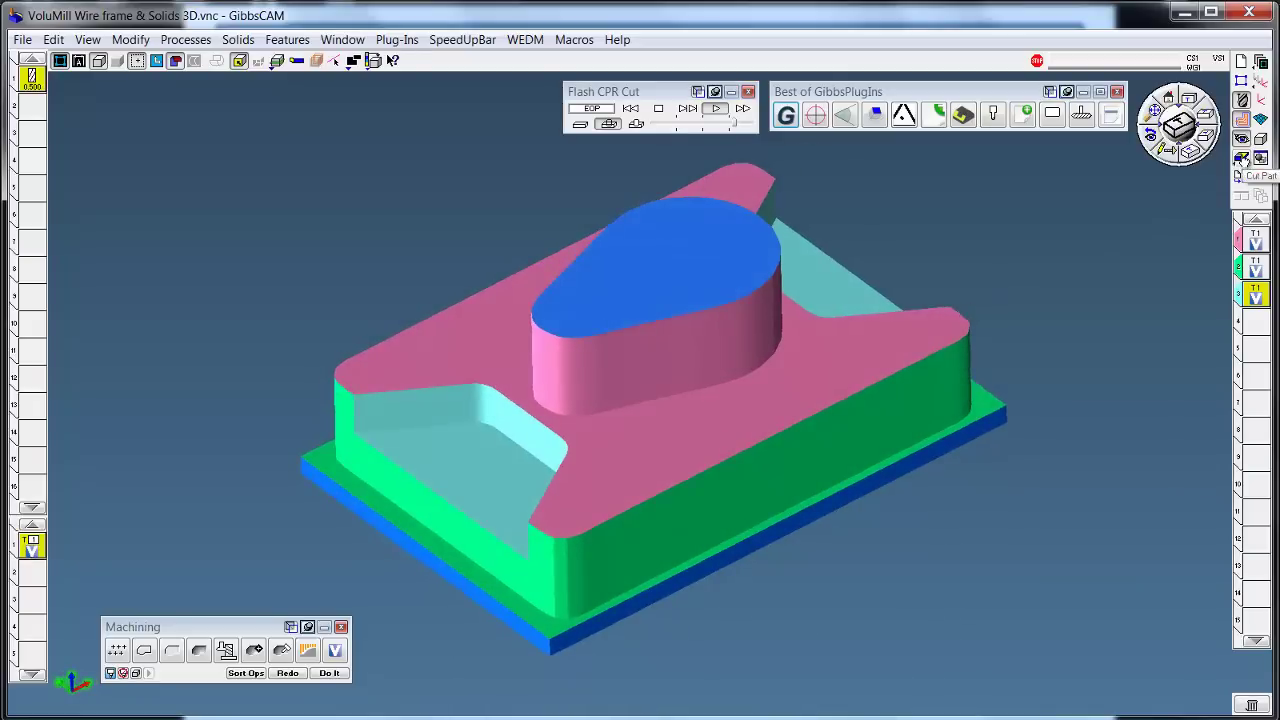
pyautogui.click(1240, 159)
# Delete the three VoluMill operations and remove their tool from the tool list.
pyautogui.keyDown('shift'); pyautogui.click(1256, 241); pyautogui.keyUp('shift')
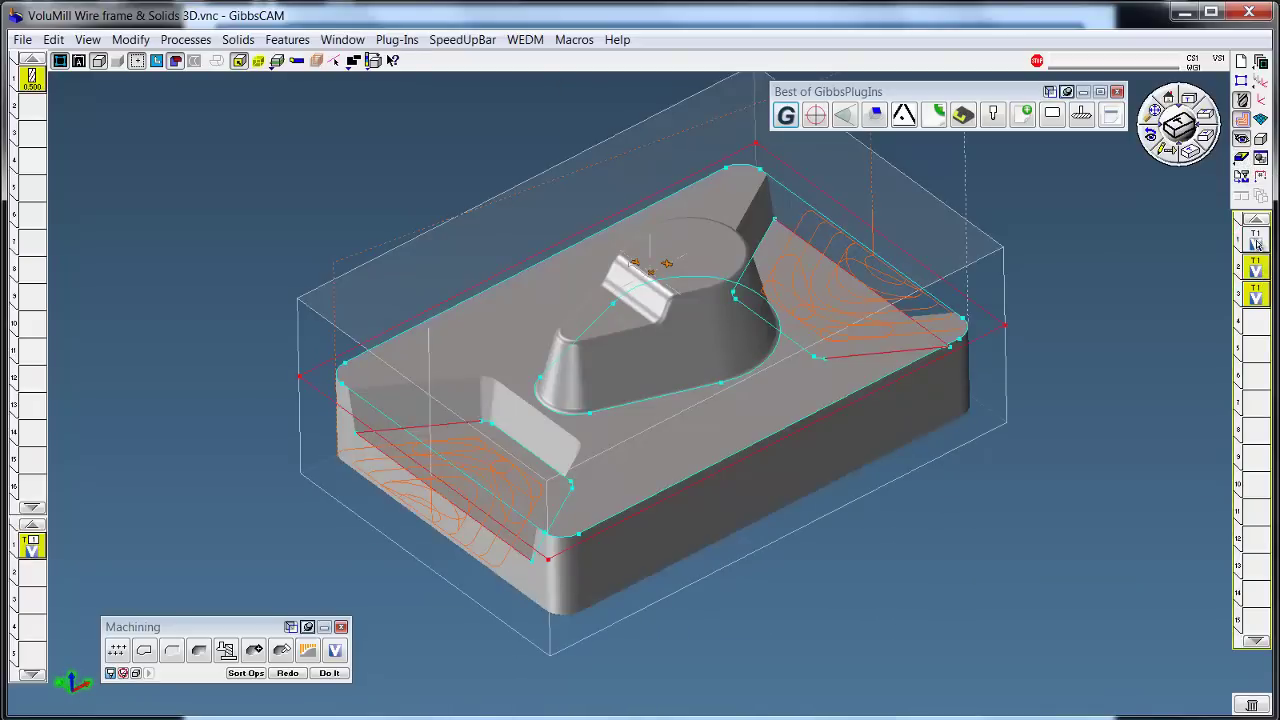
pyautogui.click(1251, 706)
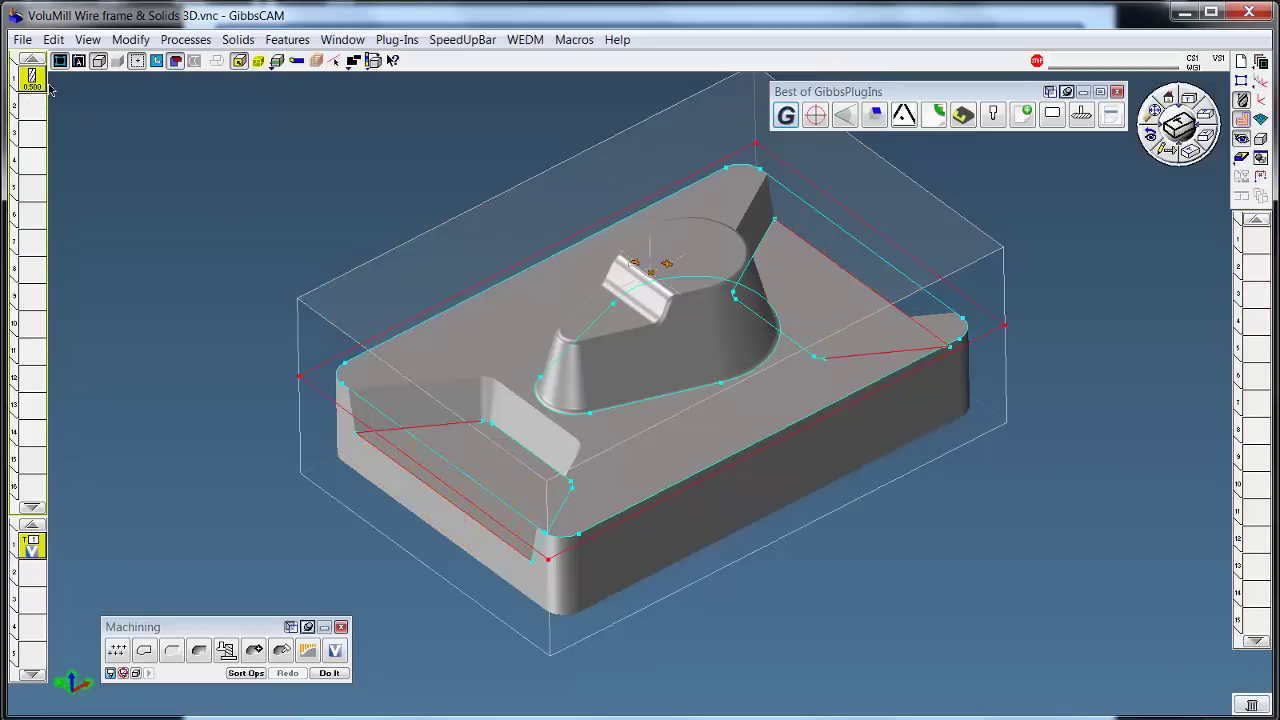
pyautogui.moveTo(31, 78); pyautogui.dragTo(118, 255)
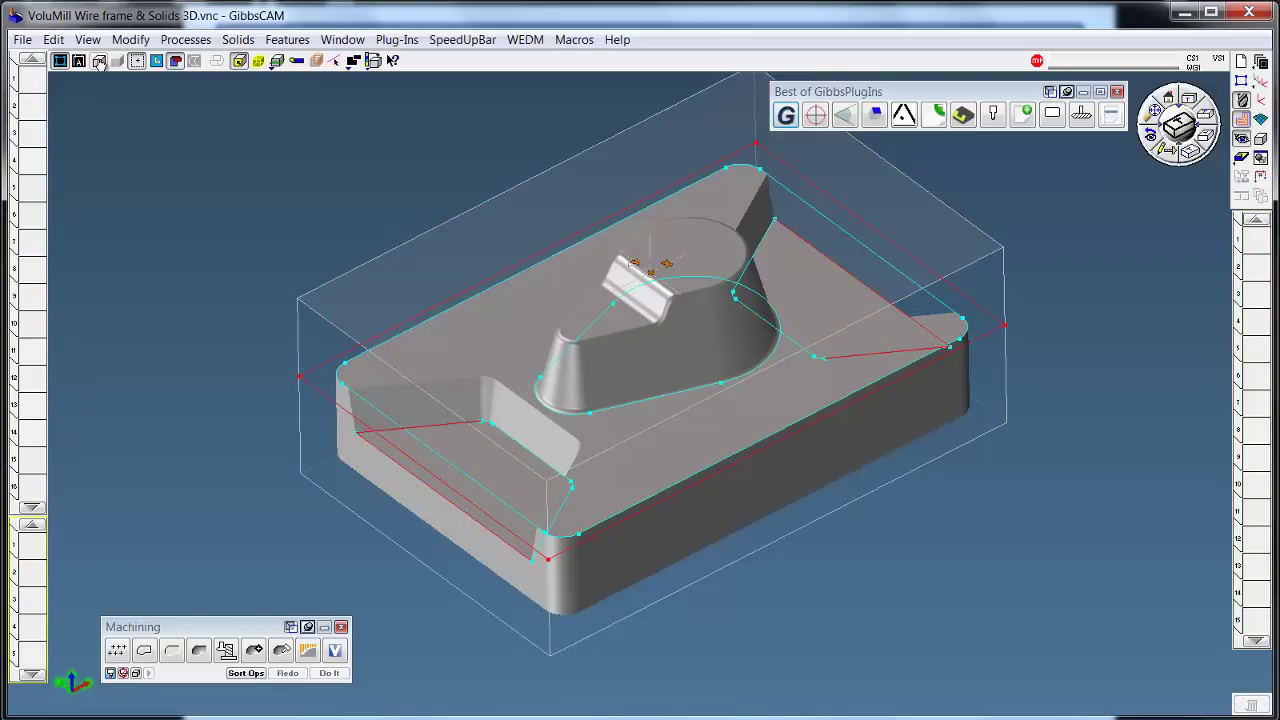
# Delete the red wireframe profile geometry and return the part to shaded display.
pyautogui.click(98, 61)
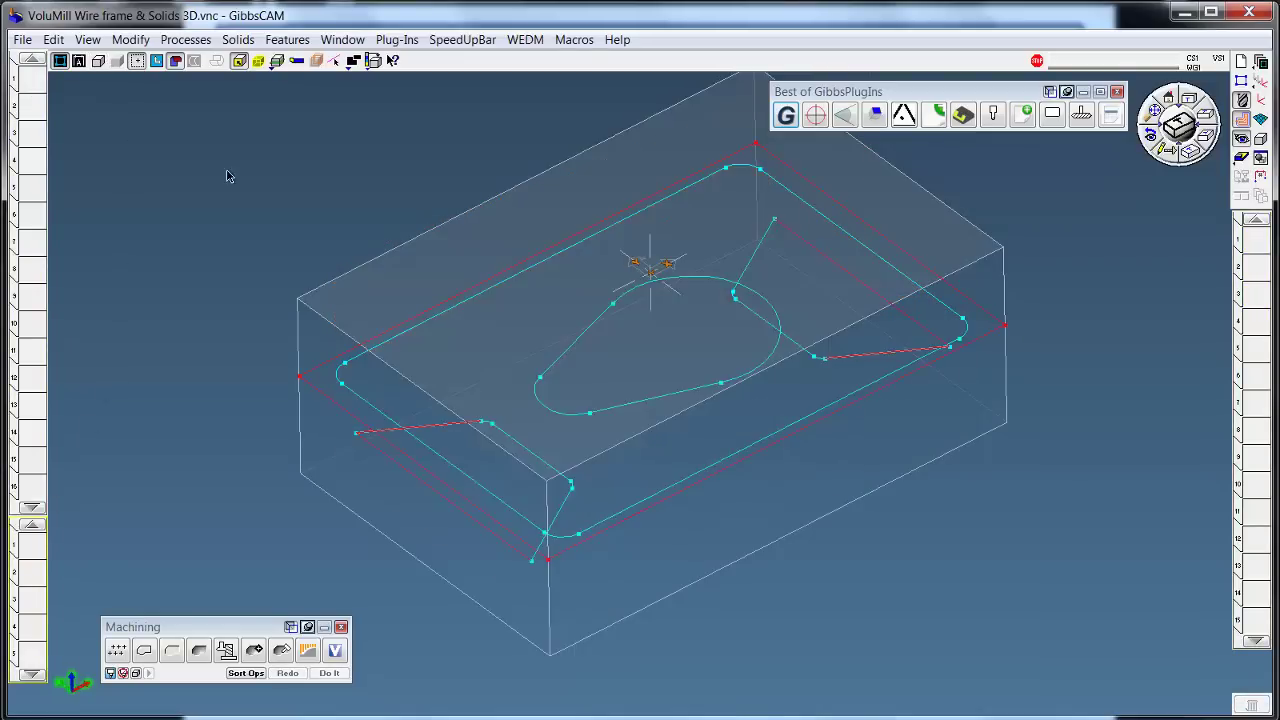
pyautogui.click(374, 229)
pyautogui.click(117, 61)
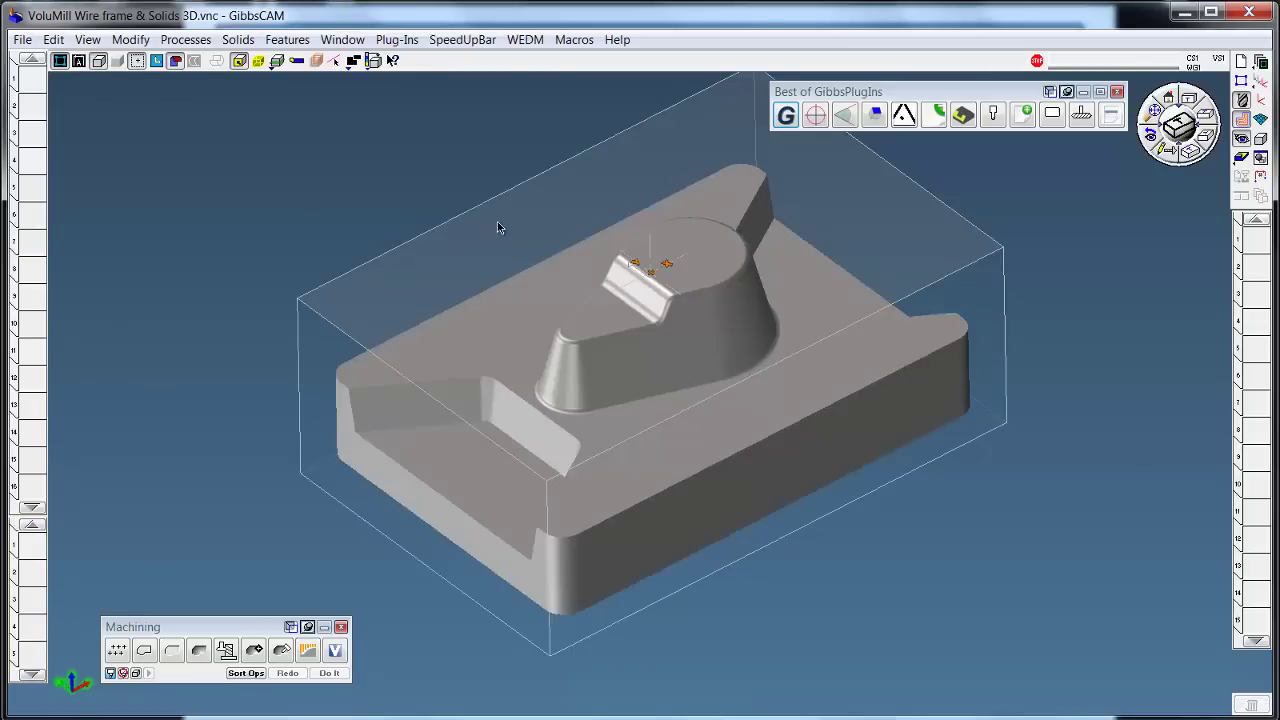
pyautogui.moveTo(650, 325); pyautogui.dragTo(658, 312, button='middle')
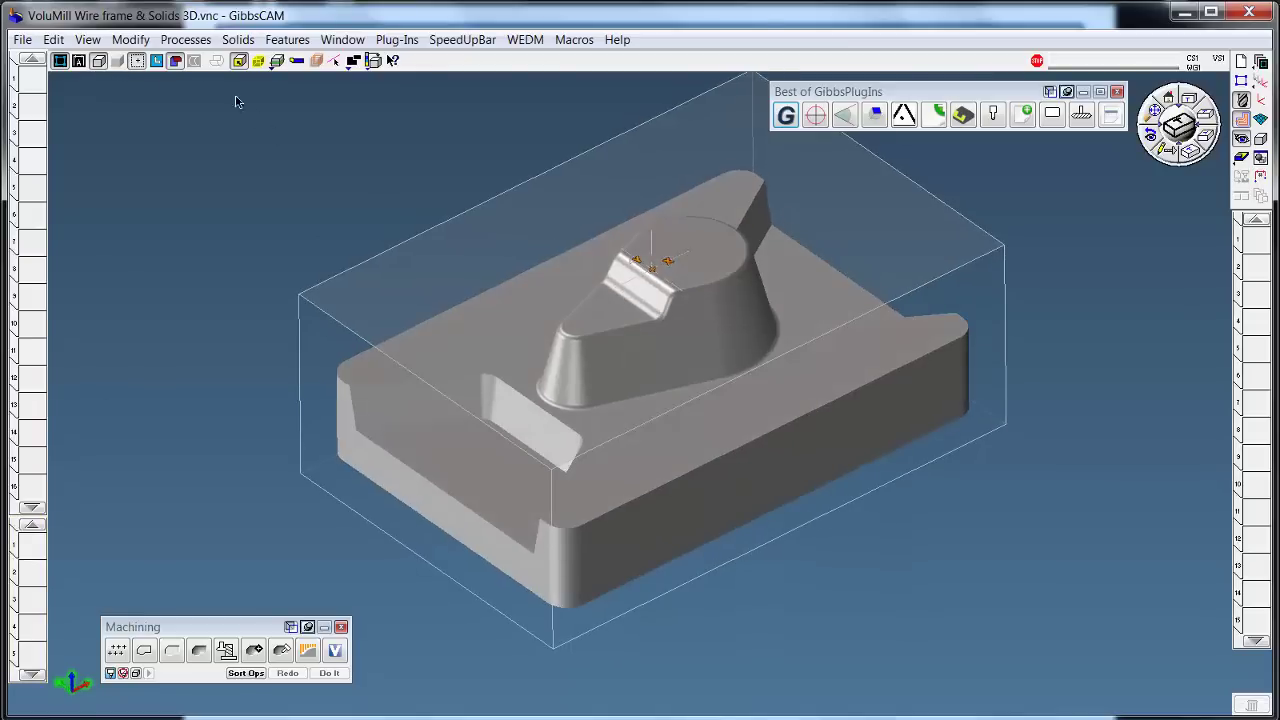
# Load the '.500 dia em -Alum- .06 steps from Solid' VoluMill process.
pyautogui.click(185, 39)
pyautogui.moveTo(208, 171)
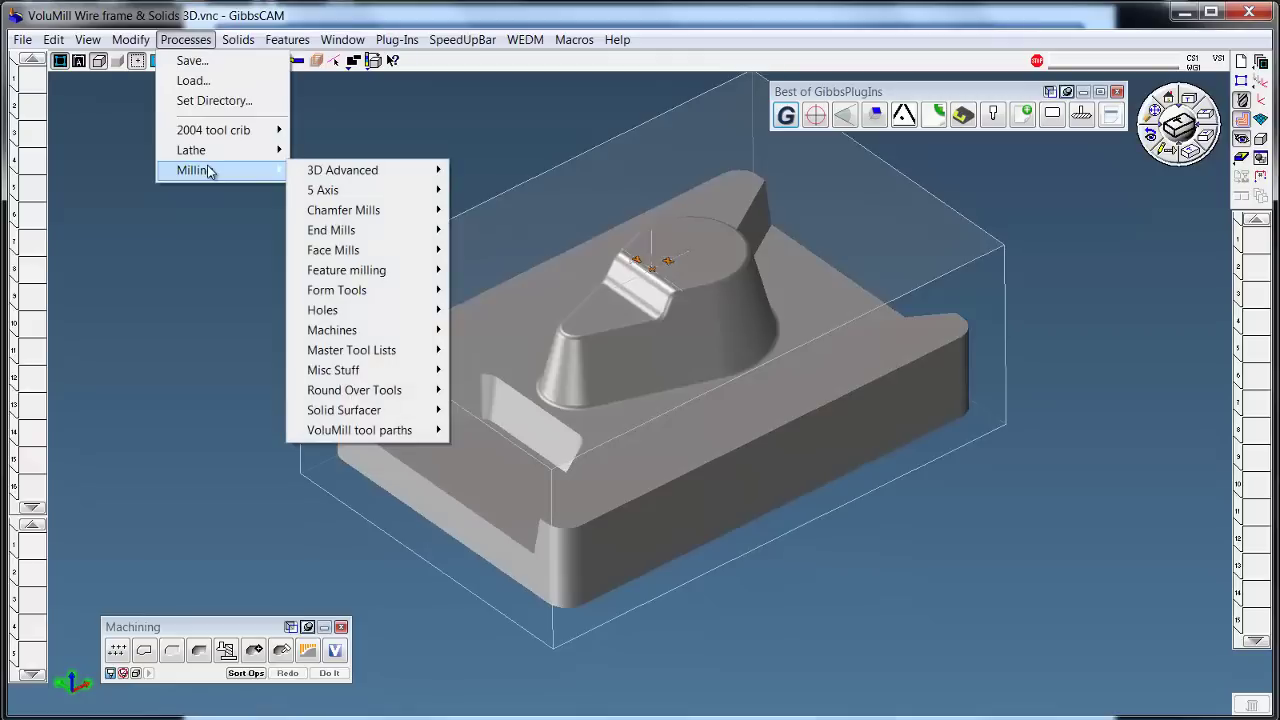
pyautogui.moveTo(418, 432)
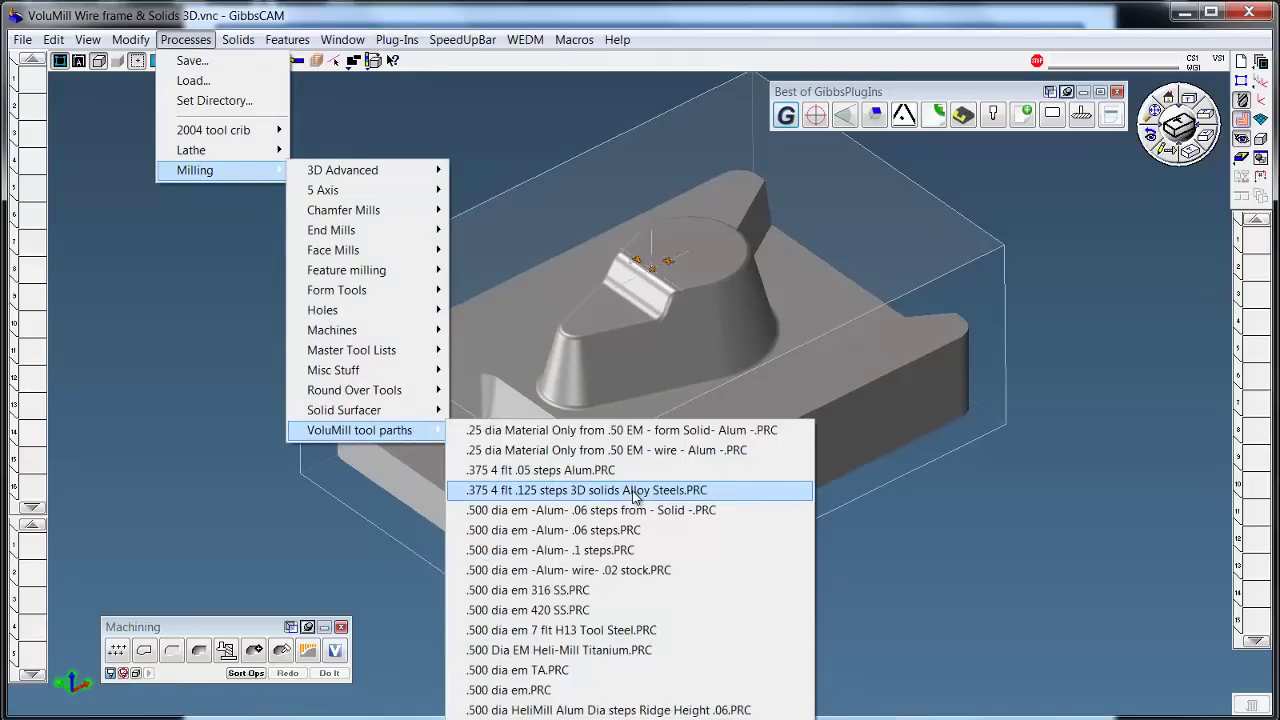
pyautogui.click(649, 511)
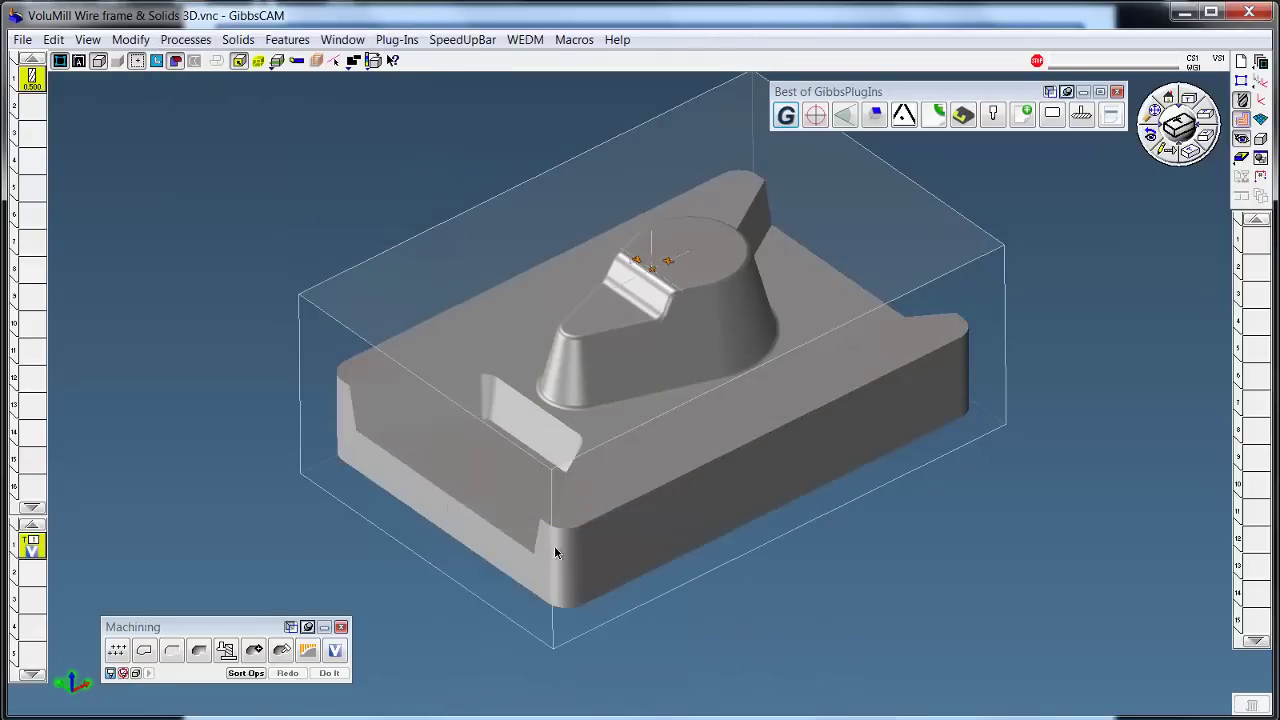
# Review the stock allowance and ridge height, and set the bottom cutting depth to -1.
pyautogui.doubleClick(28, 544)
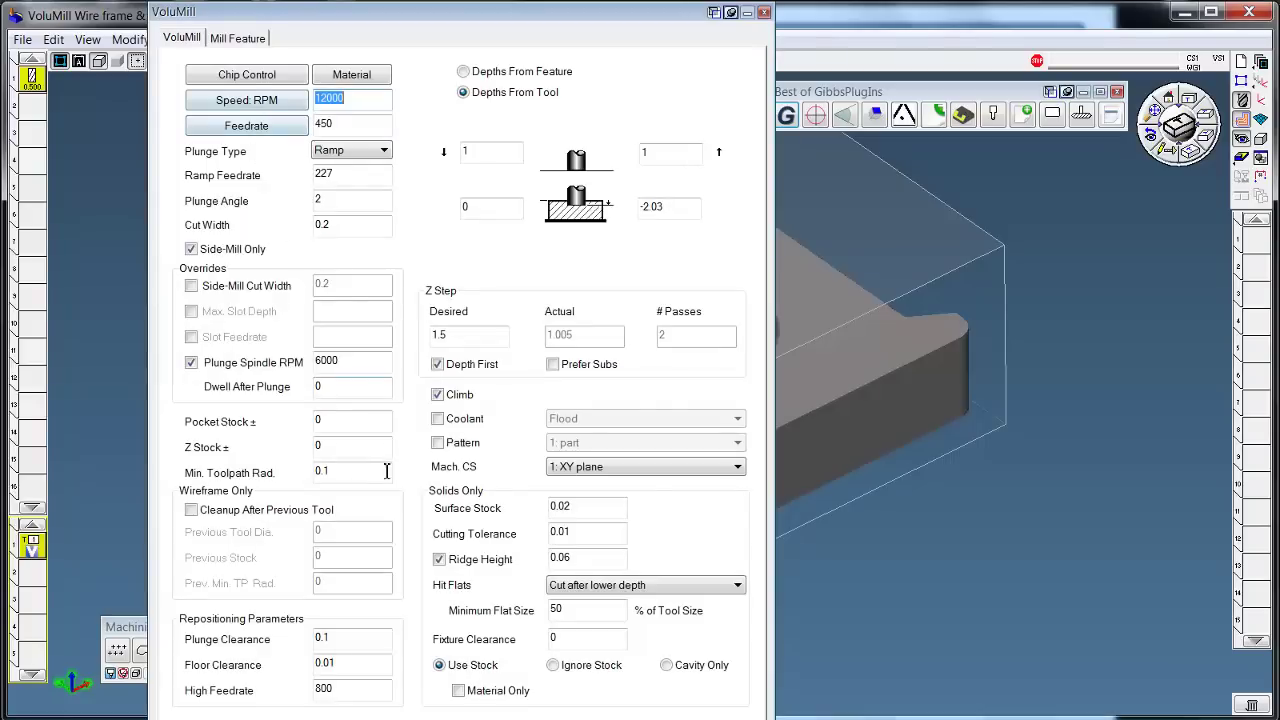
pyautogui.click(593, 510)
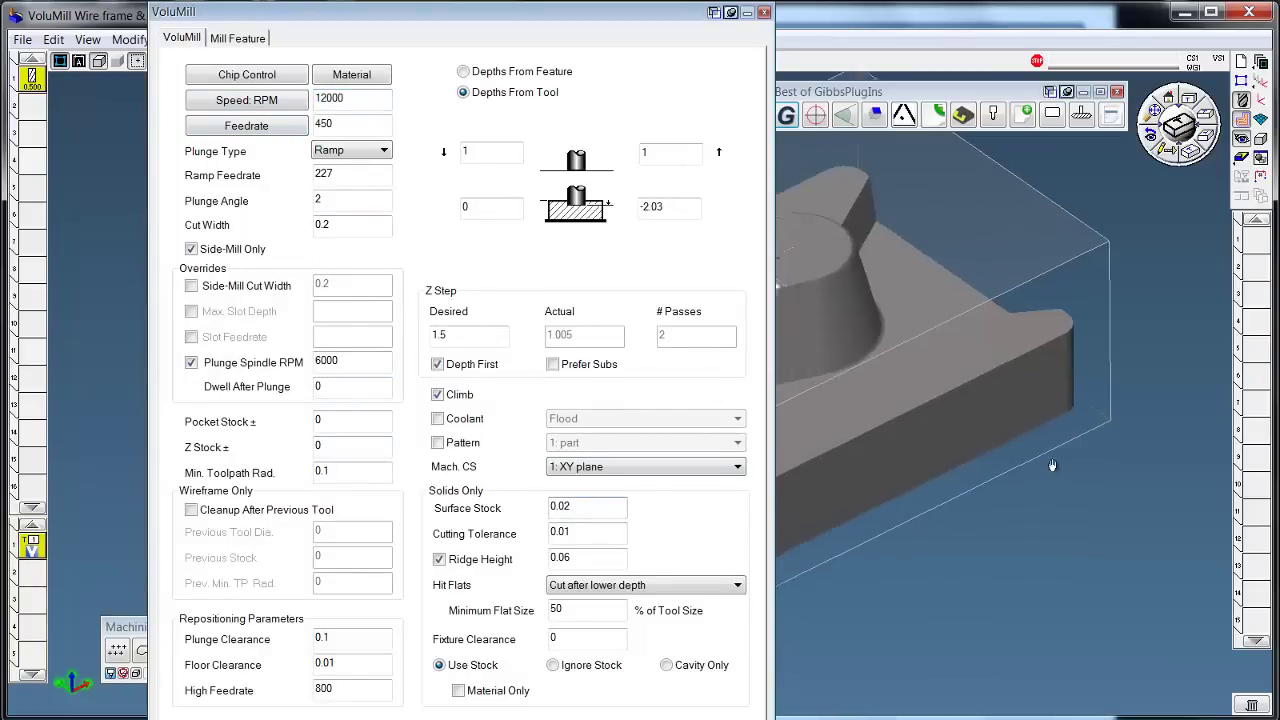
pyautogui.doubleClick(607, 558)
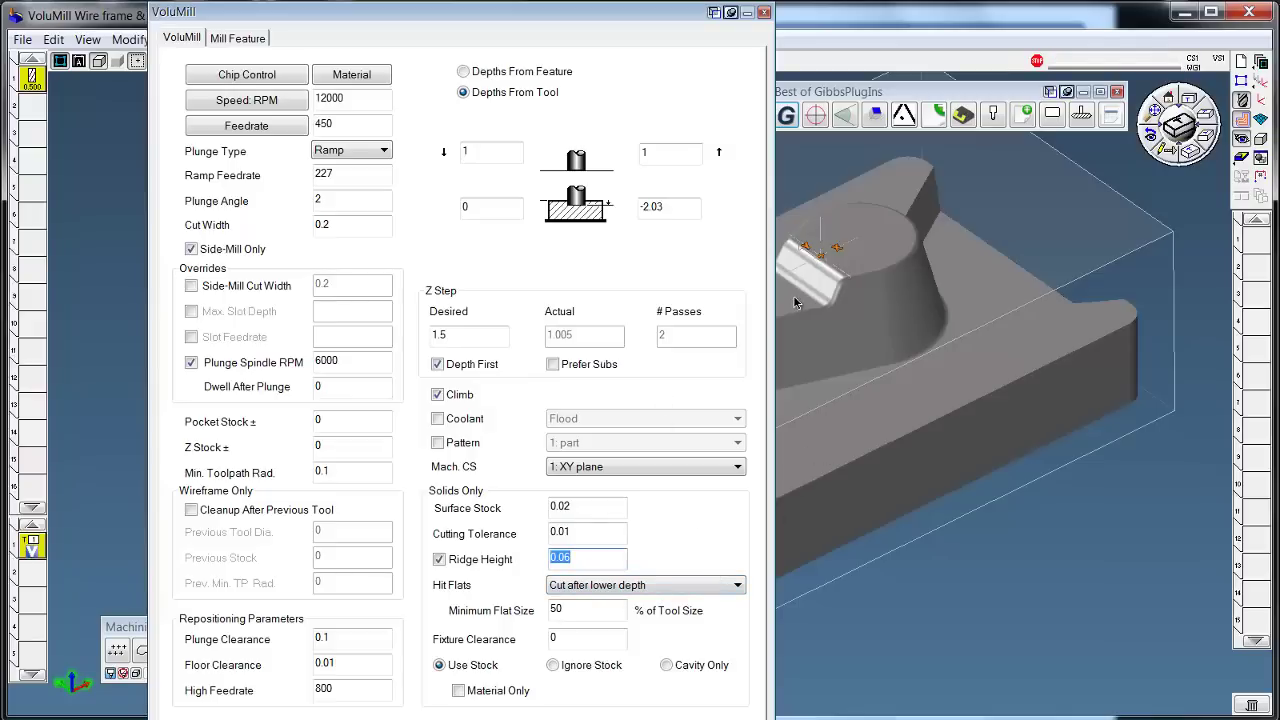
pyautogui.click(688, 208)
pyautogui.press('BackSpace')
pyautogui.press('BackSpace')
pyautogui.press('BackSpace')
pyautogui.press('BackSpace')
pyautogui.press('BackSpace')
# Enter -1 as the depth, generate the VoluMill roughing toolpath on the part, and simulate it in Flash CPR Cut.
pyautogui.write('-1')
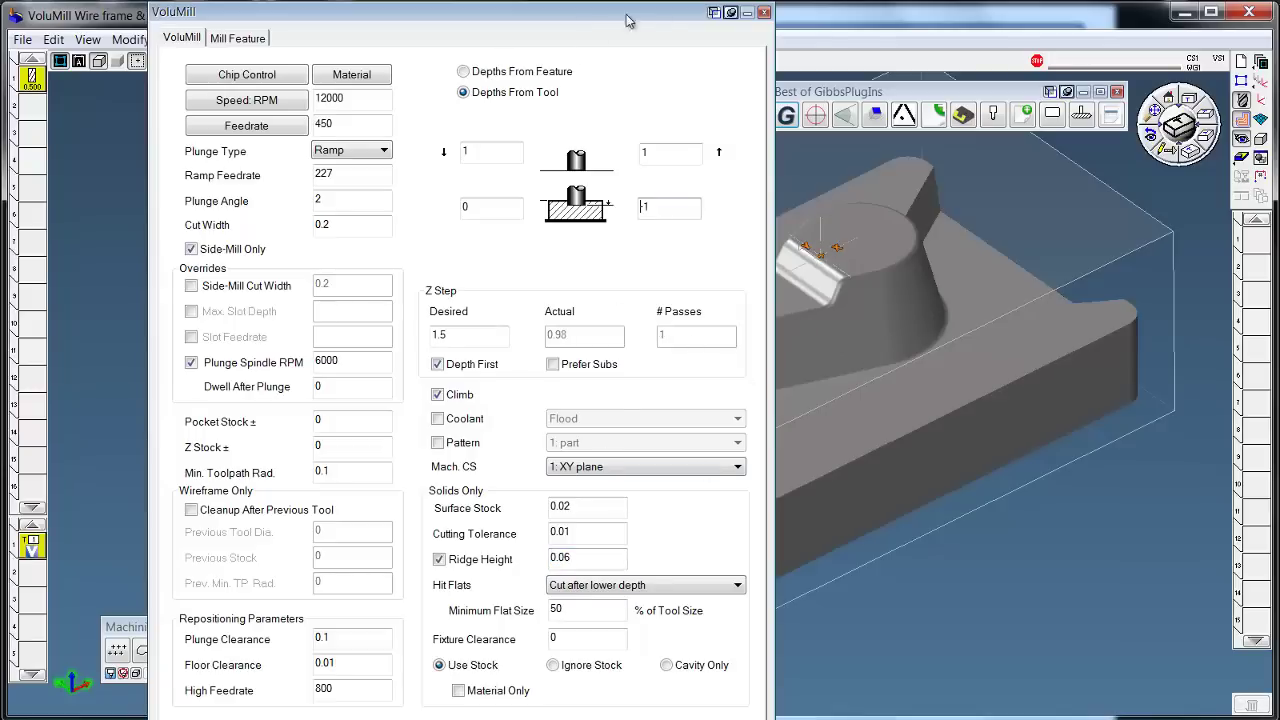
pyautogui.click(764, 13)
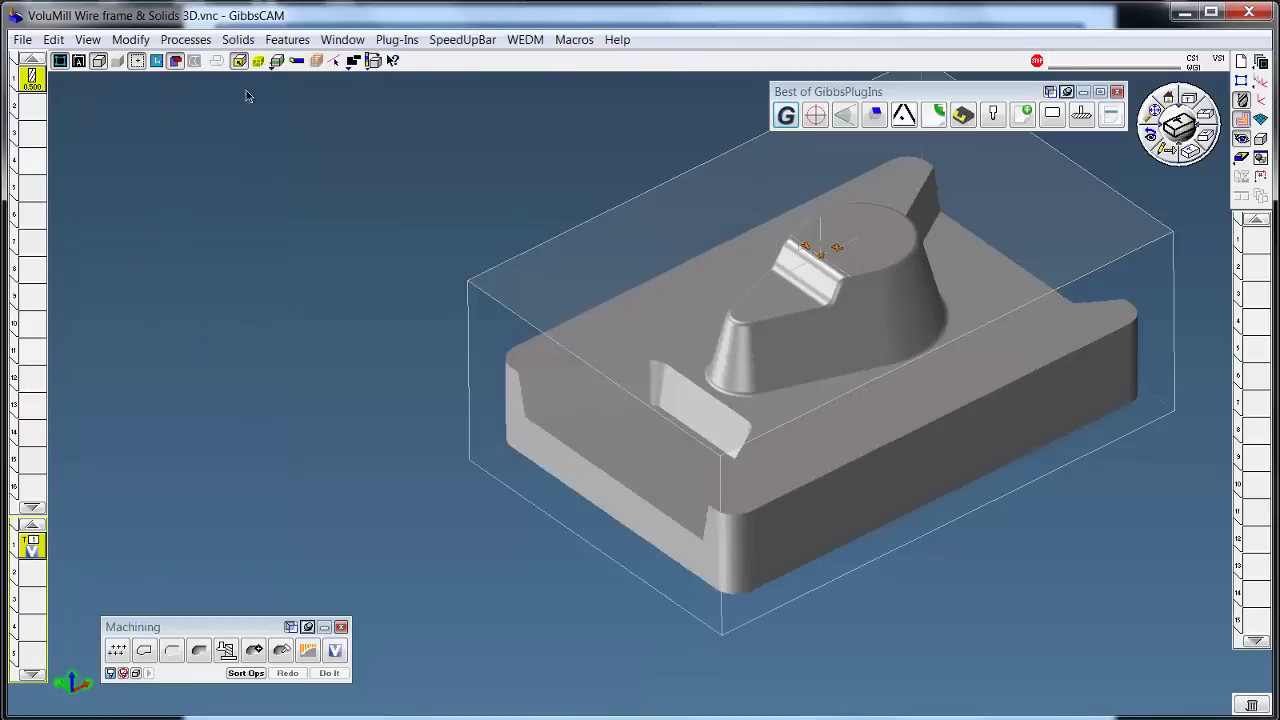
pyautogui.click(635, 397)
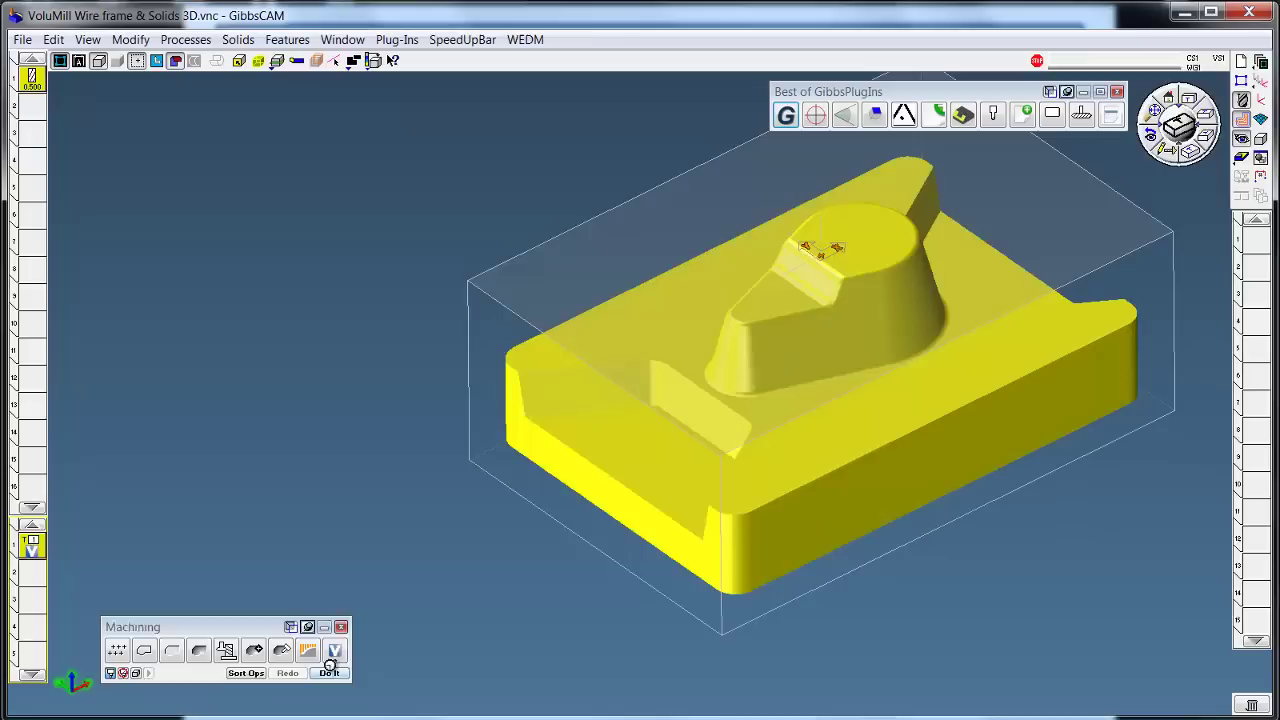
pyautogui.click(329, 673)
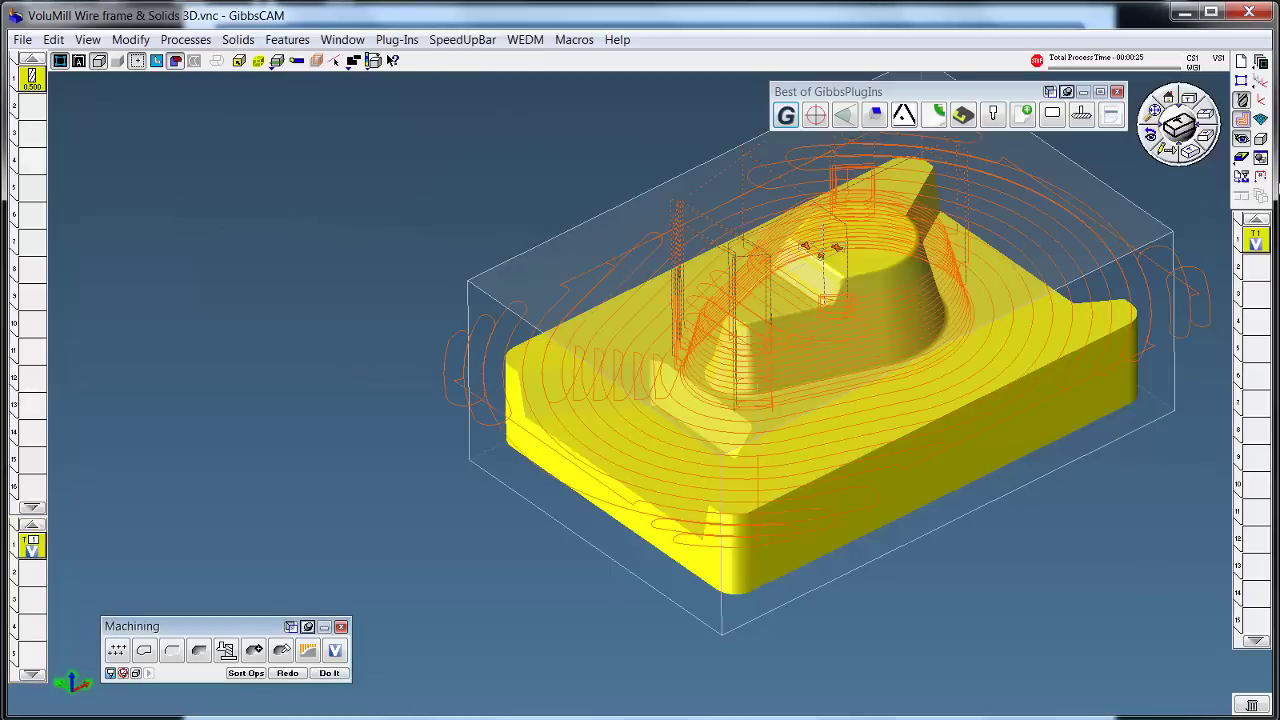
pyautogui.click(1261, 158)
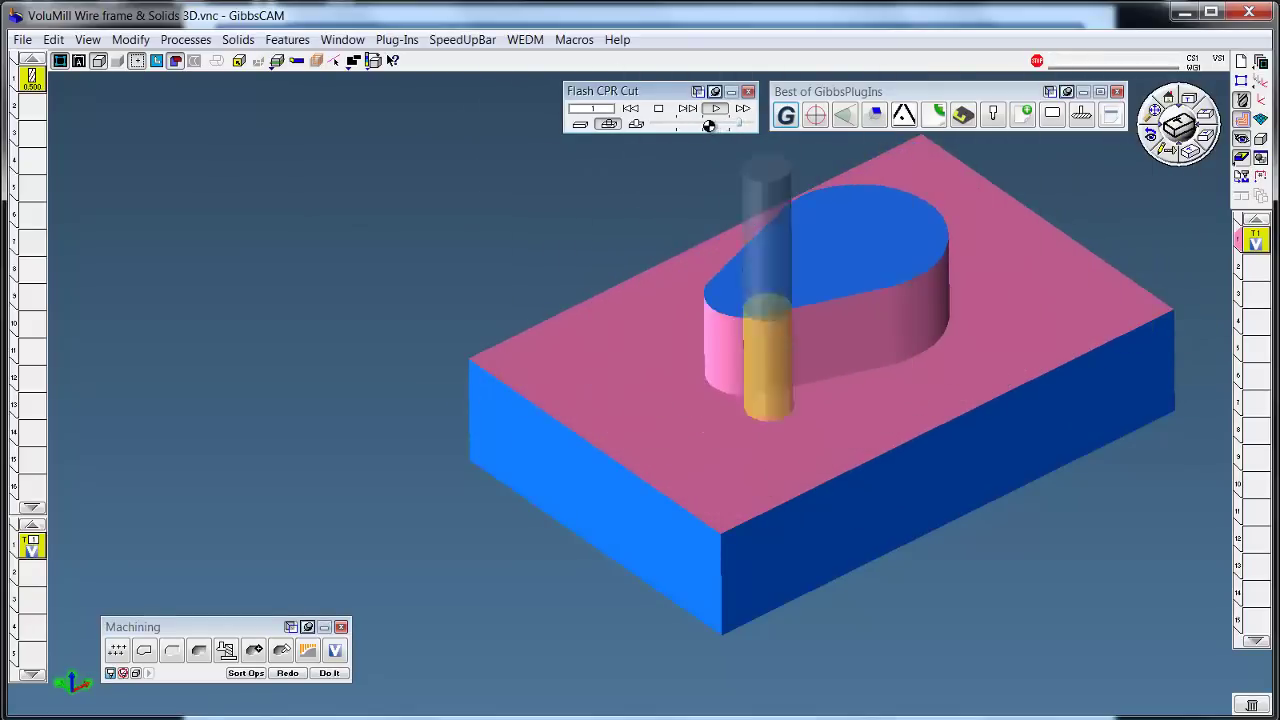
# Speed up the Flash CPR Cut simulation of the stepped boss, then close it.
pyautogui.moveTo(708, 125); pyautogui.dragTo(735, 126)
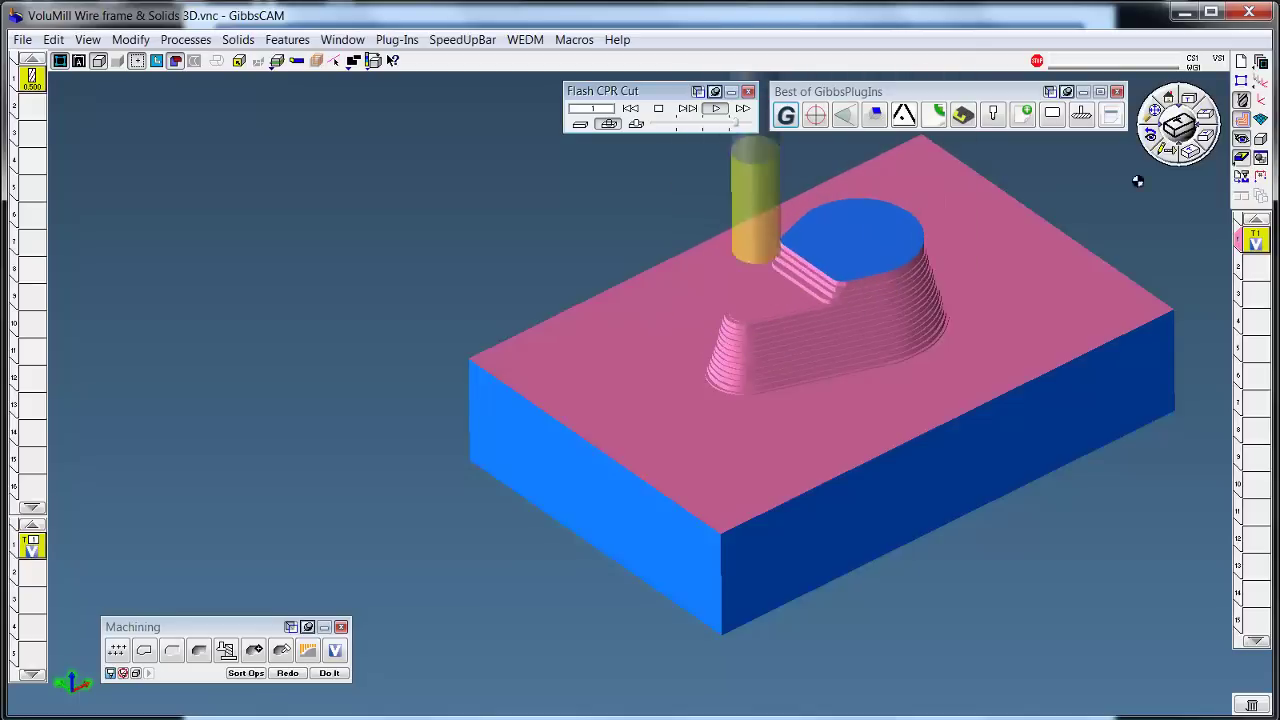
pyautogui.click(1244, 170)
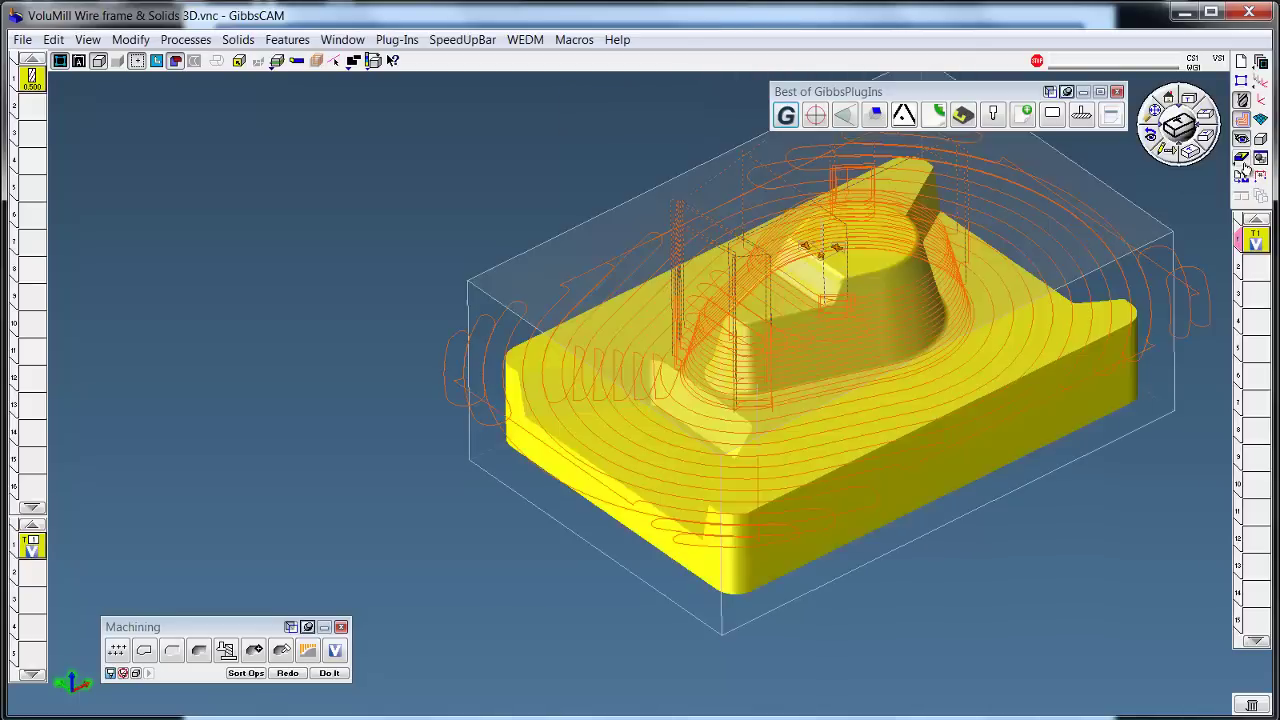
# Check the T1 operation's -1 to -2.03 depths, generate its toolpath, and simulate both operations.
pyautogui.doubleClick(33, 545)
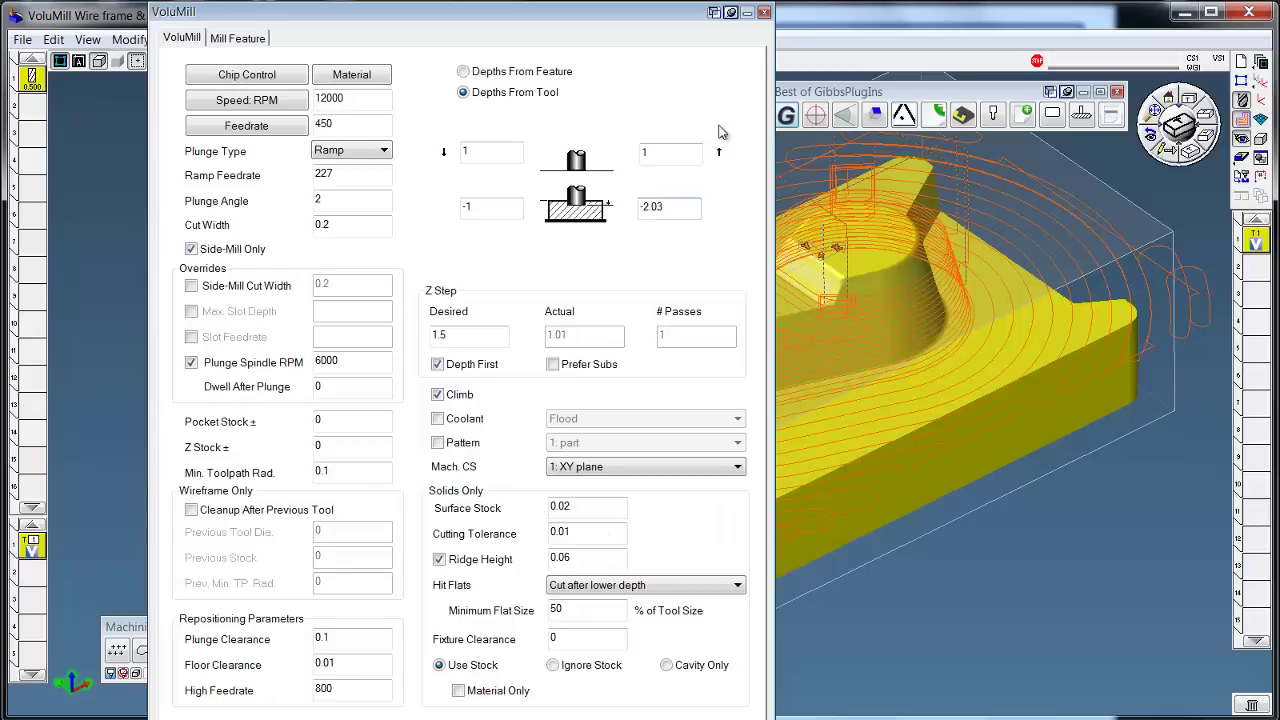
pyautogui.click(764, 13)
pyautogui.click(333, 673)
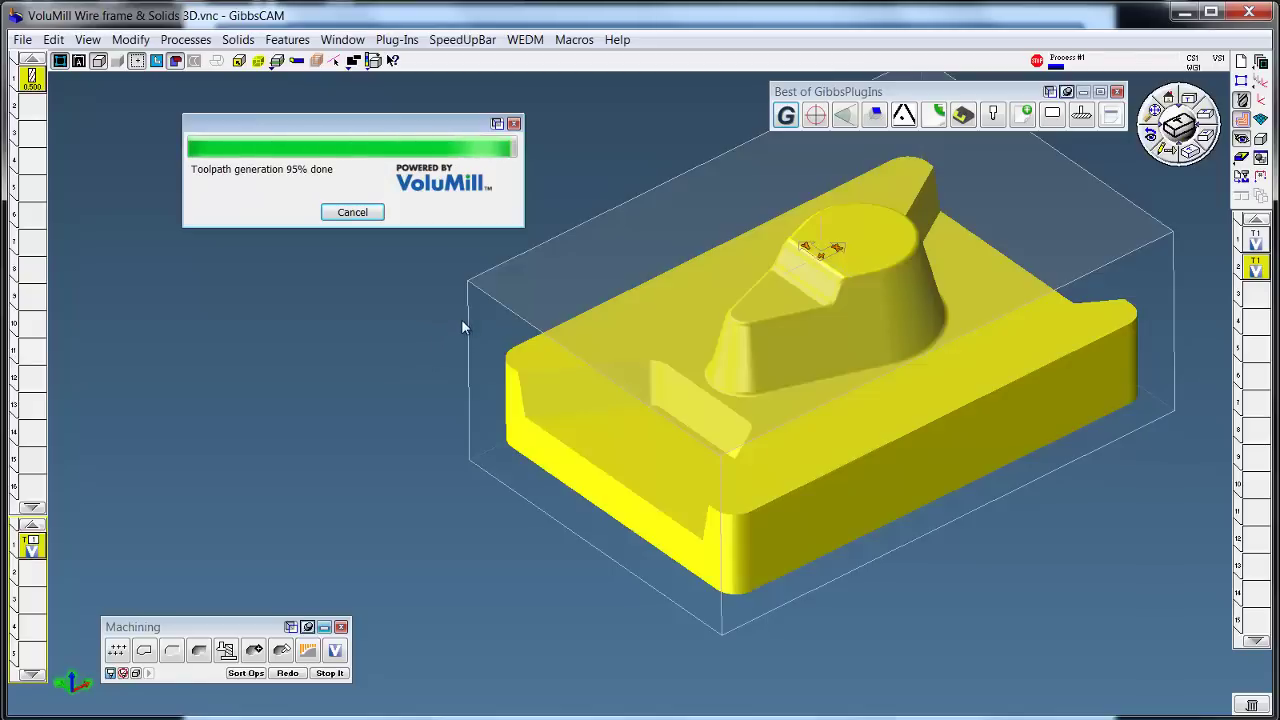
pyautogui.click(1240, 160)
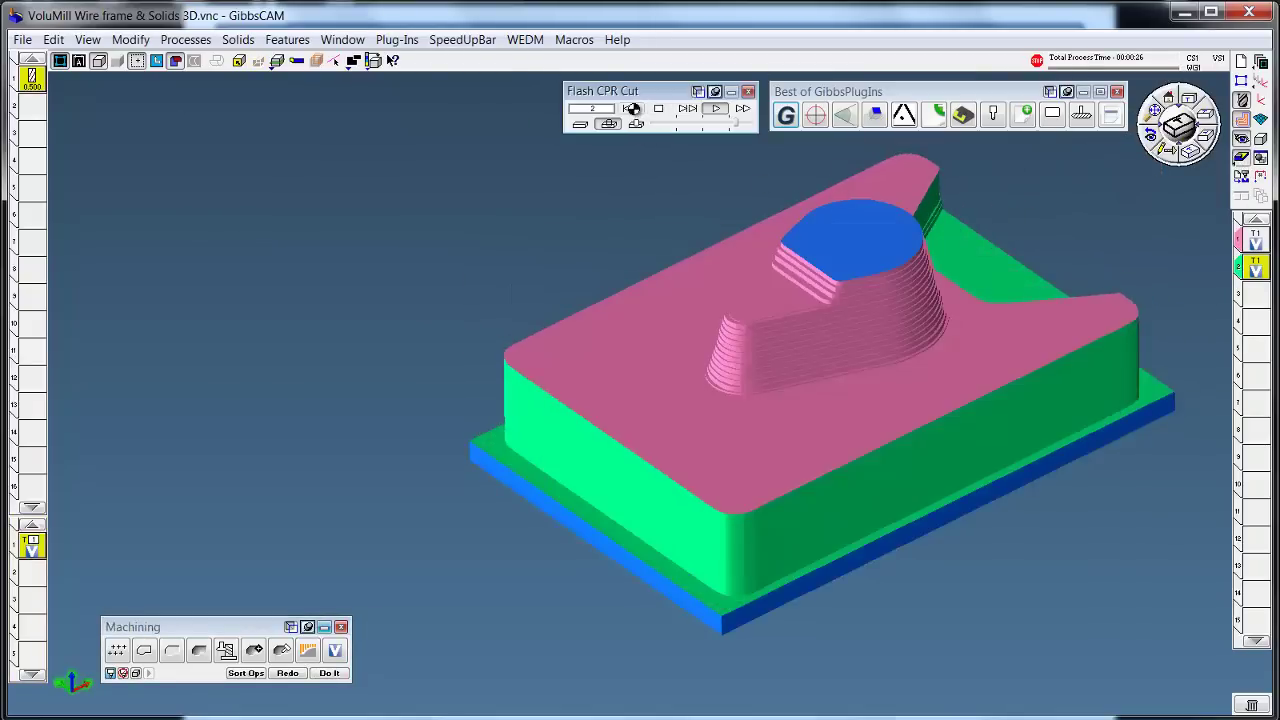
# Rewind the simulation to the uncut block and replay both roughing passes at maximum speed.
pyautogui.click(630, 108)
pyautogui.click(716, 110)
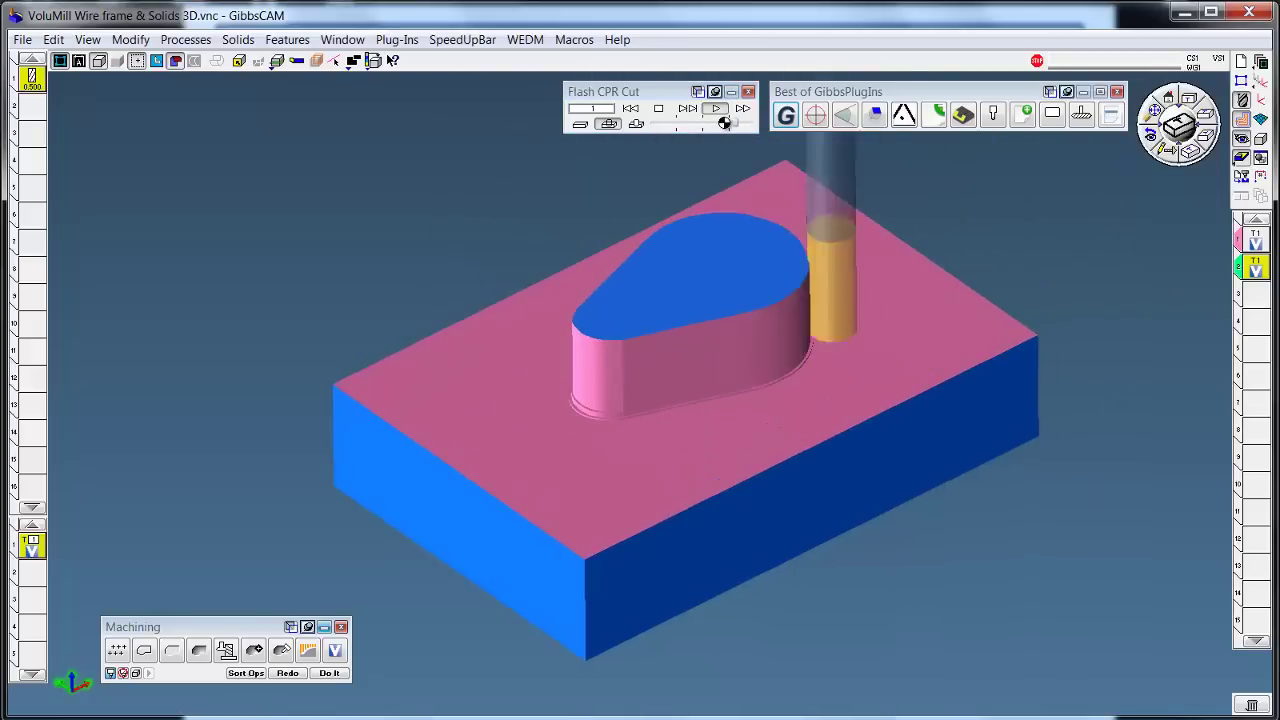
pyautogui.moveTo(725, 122); pyautogui.dragTo(744, 123)
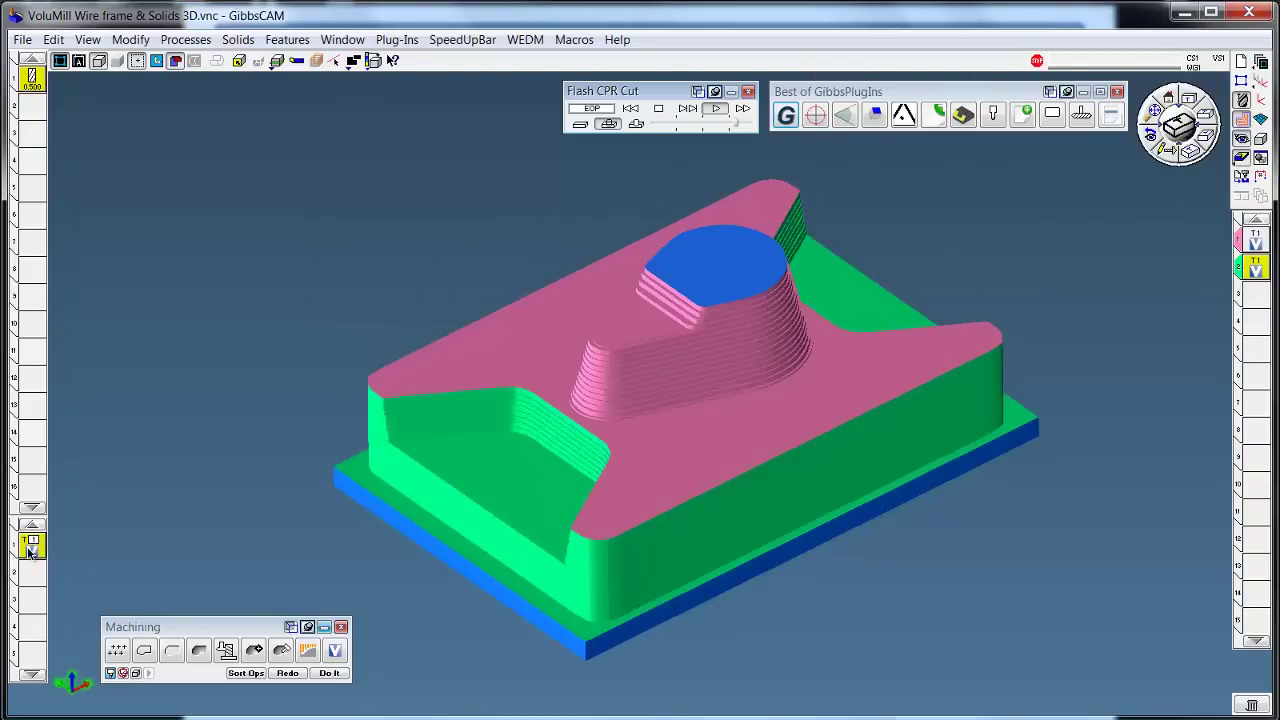
# Load the '.25 dia Material Only from .50 EM' VoluMill process and generate its toolpath.
pyautogui.click(200, 41)
pyautogui.moveTo(229, 168)
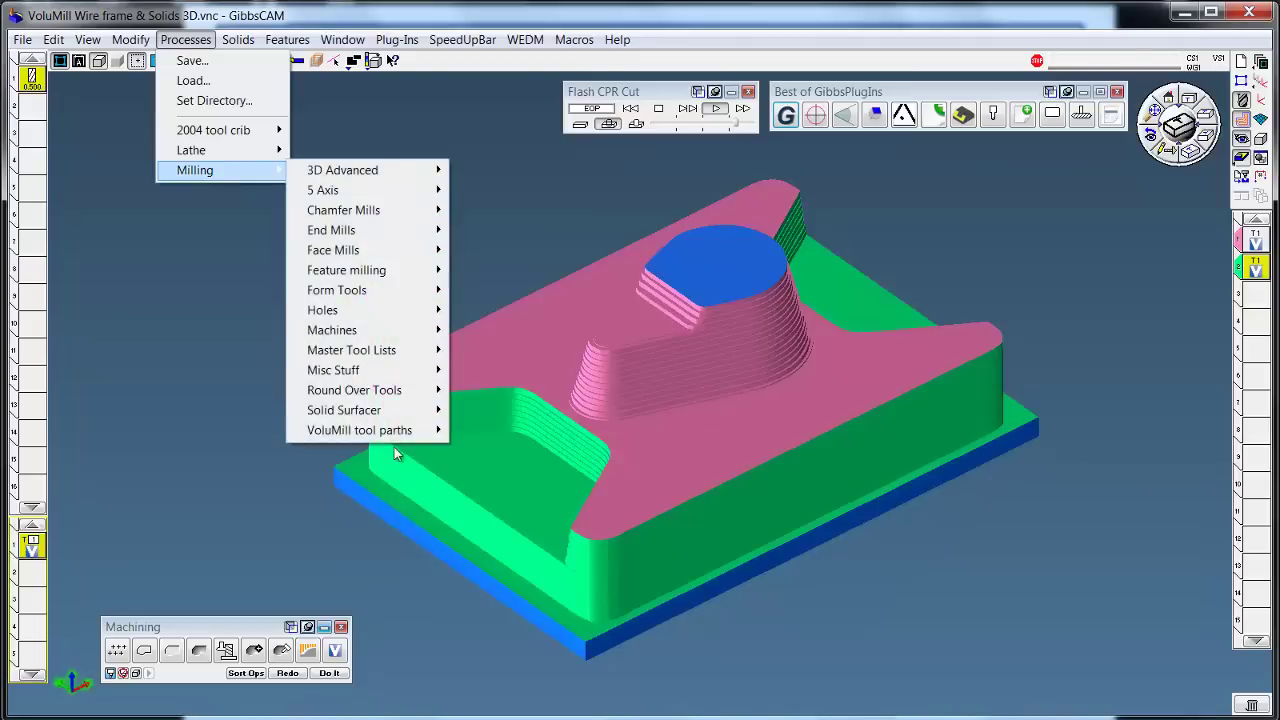
pyautogui.moveTo(405, 432)
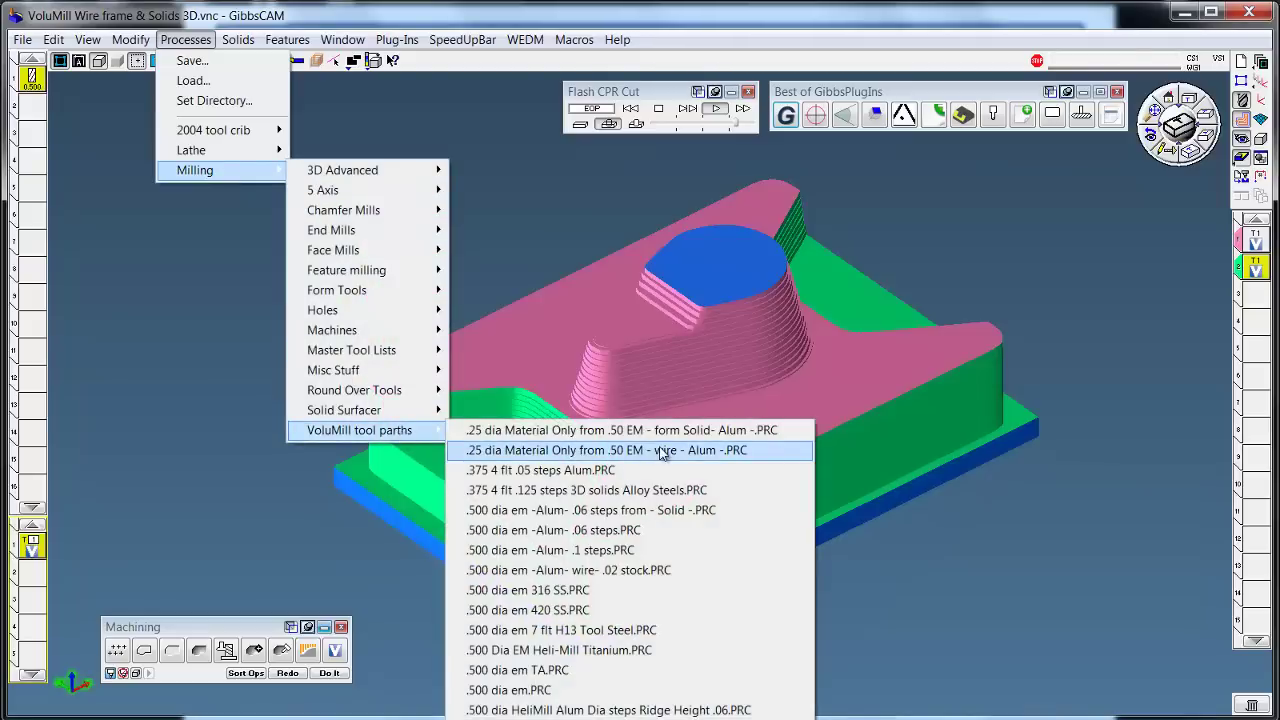
pyautogui.click(629, 433)
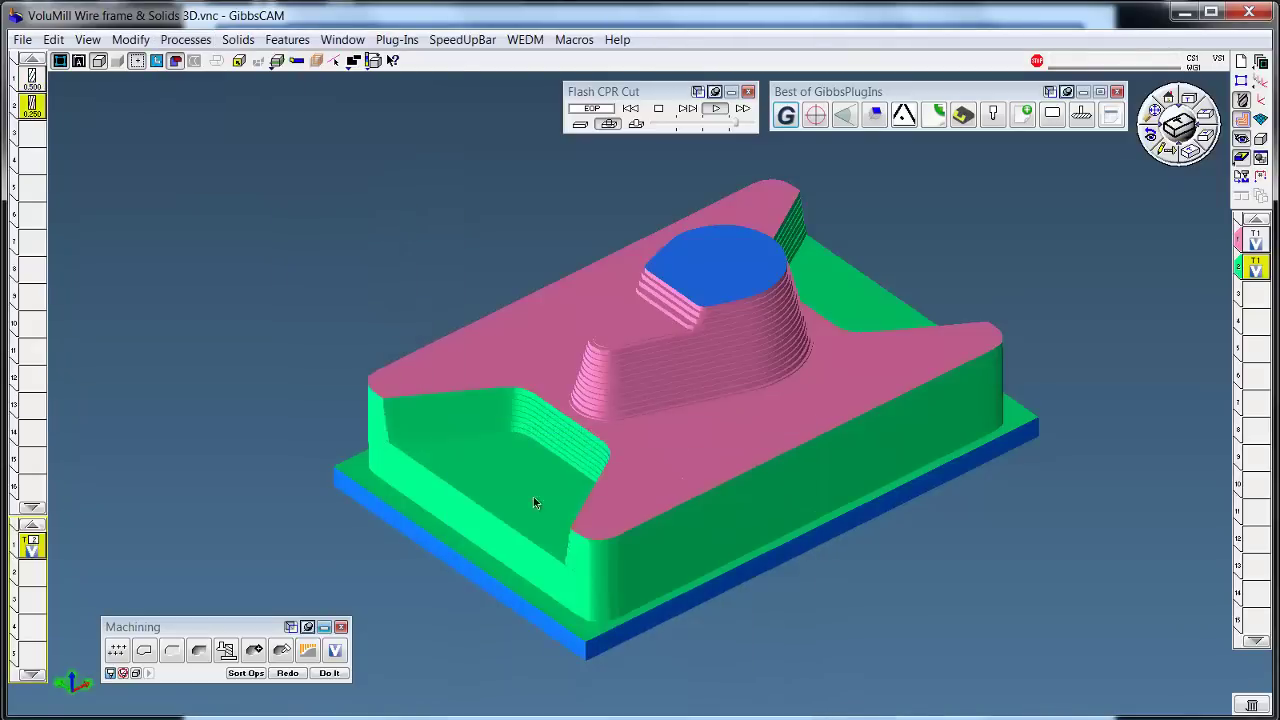
pyautogui.click(329, 673)
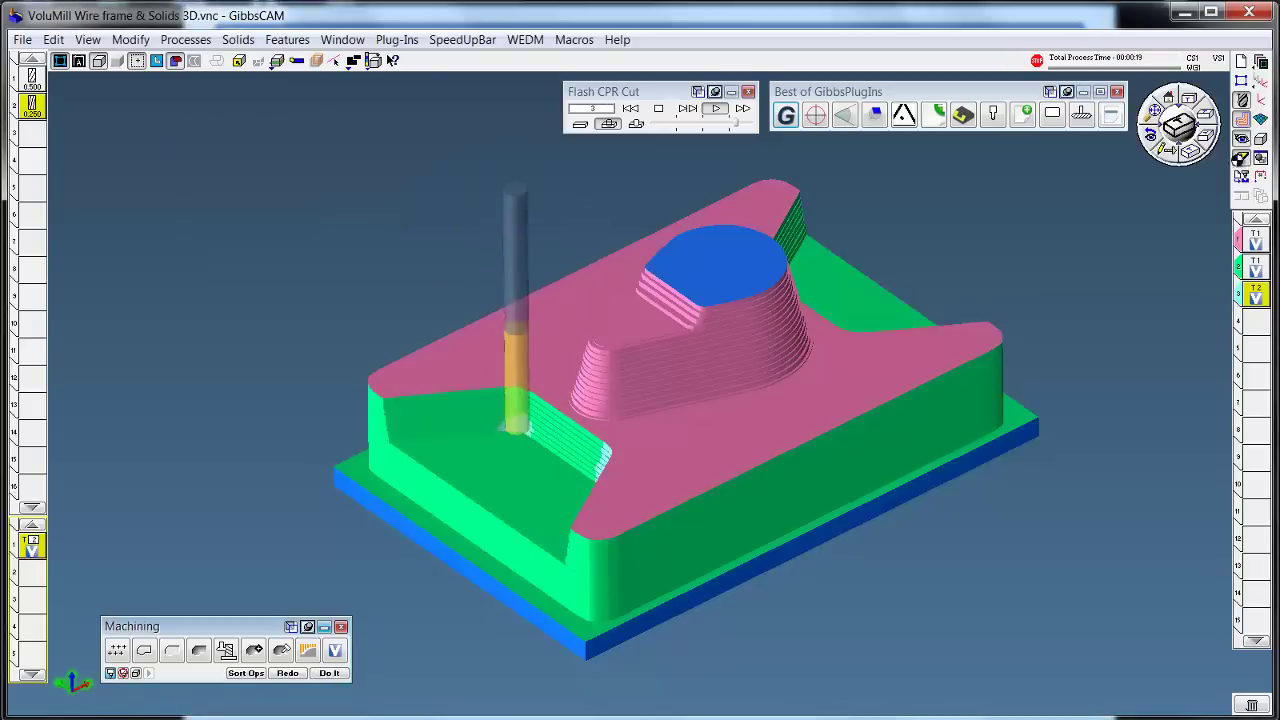
# Orbit the part to inspect the corner steps cleaned by the 0.25 material-only pass.
pyautogui.moveTo(1097, 291); pyautogui.dragTo(1018, 306, button='middle')
pyautogui.moveTo(759, 368); pyautogui.dragTo(777, 370, button='middle')
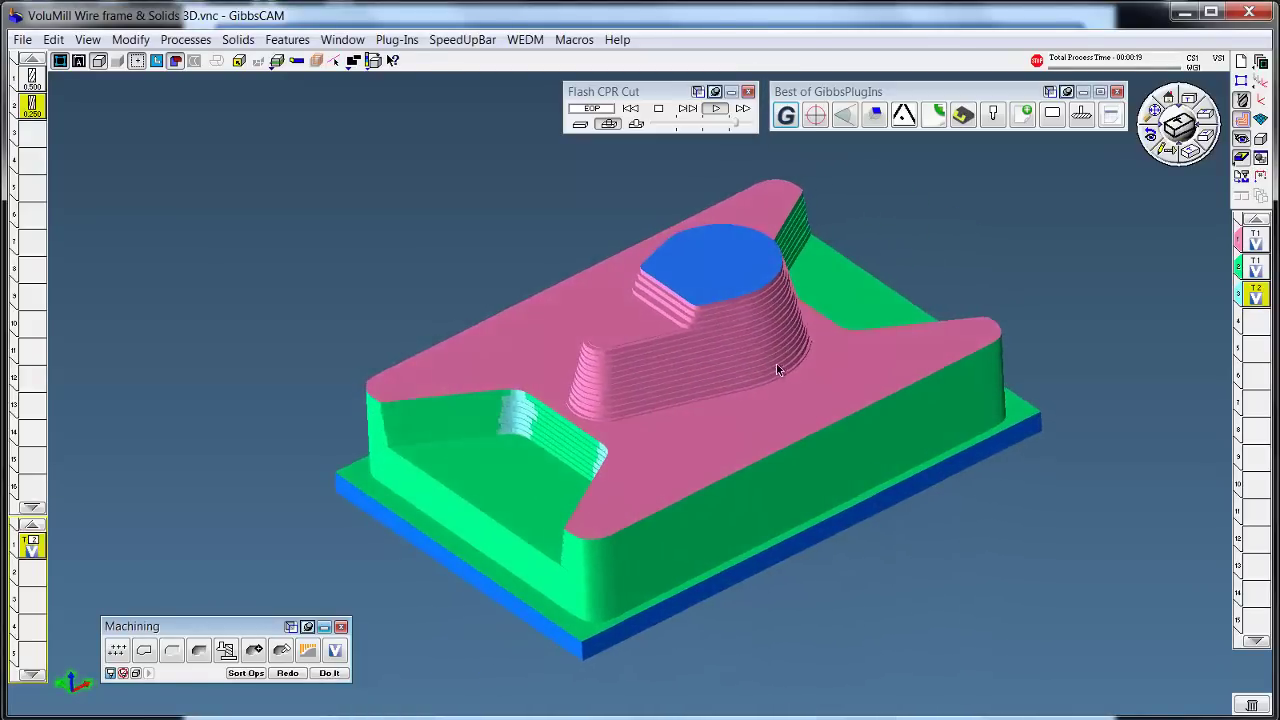